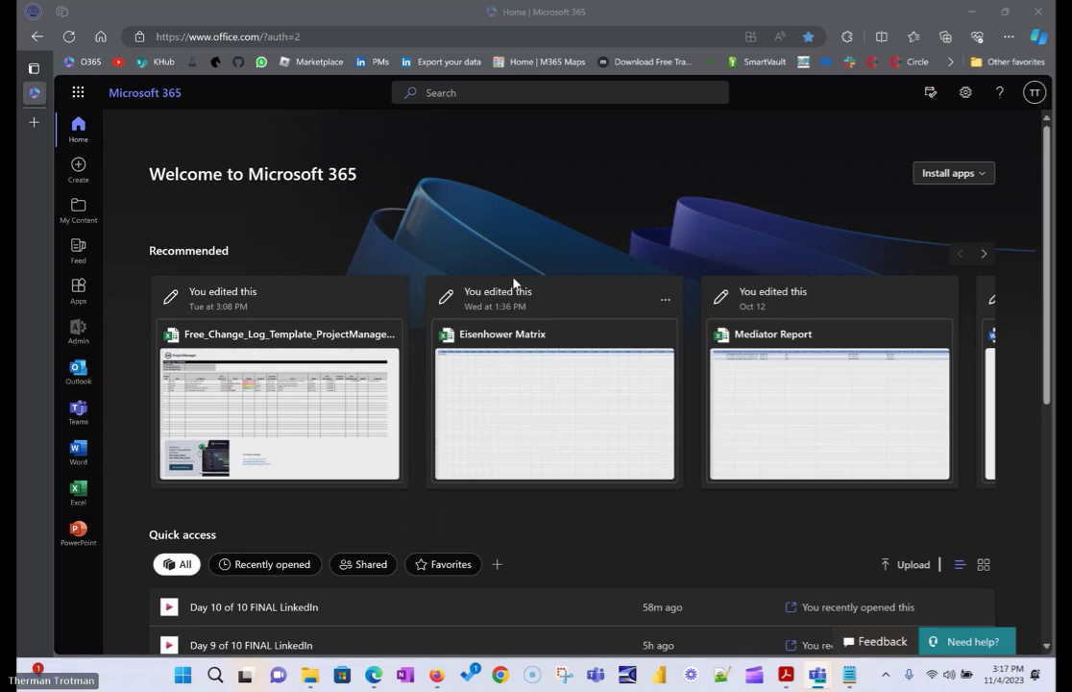
- Open SharePoint from the Microsoft 365 app list
click(1027, 101)
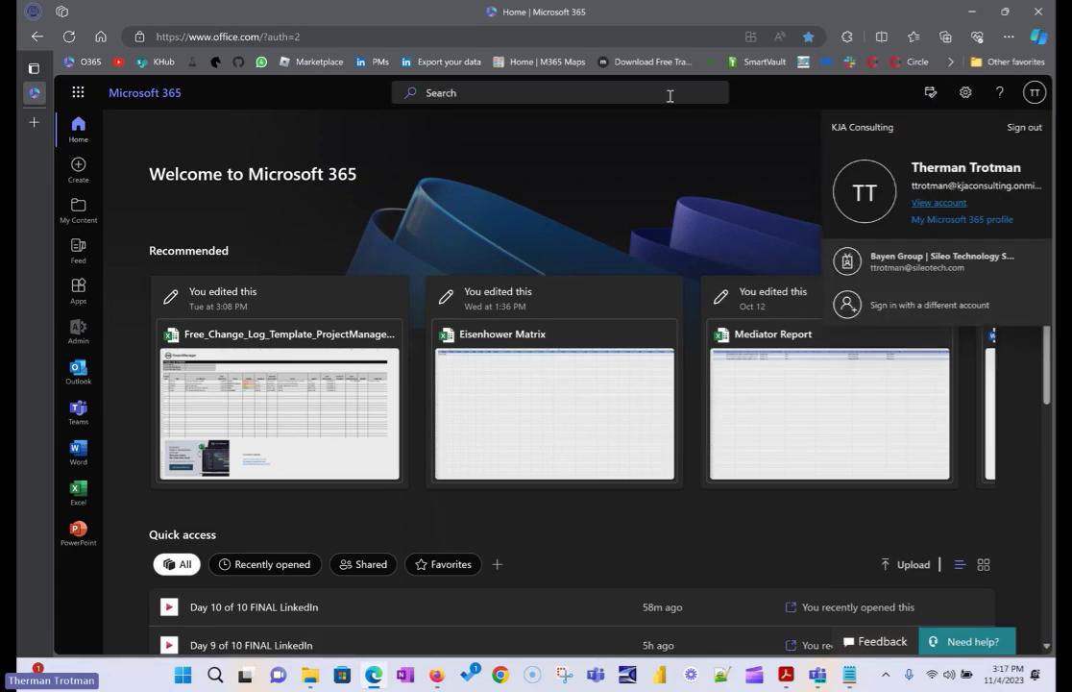
click(754, 106)
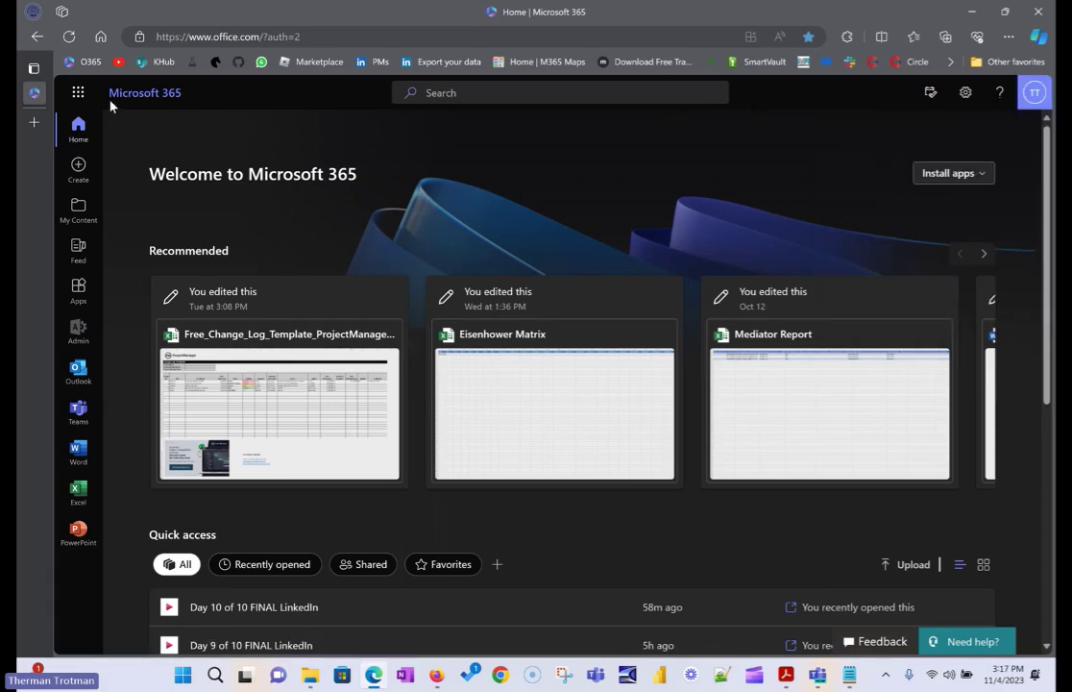
click(76, 99)
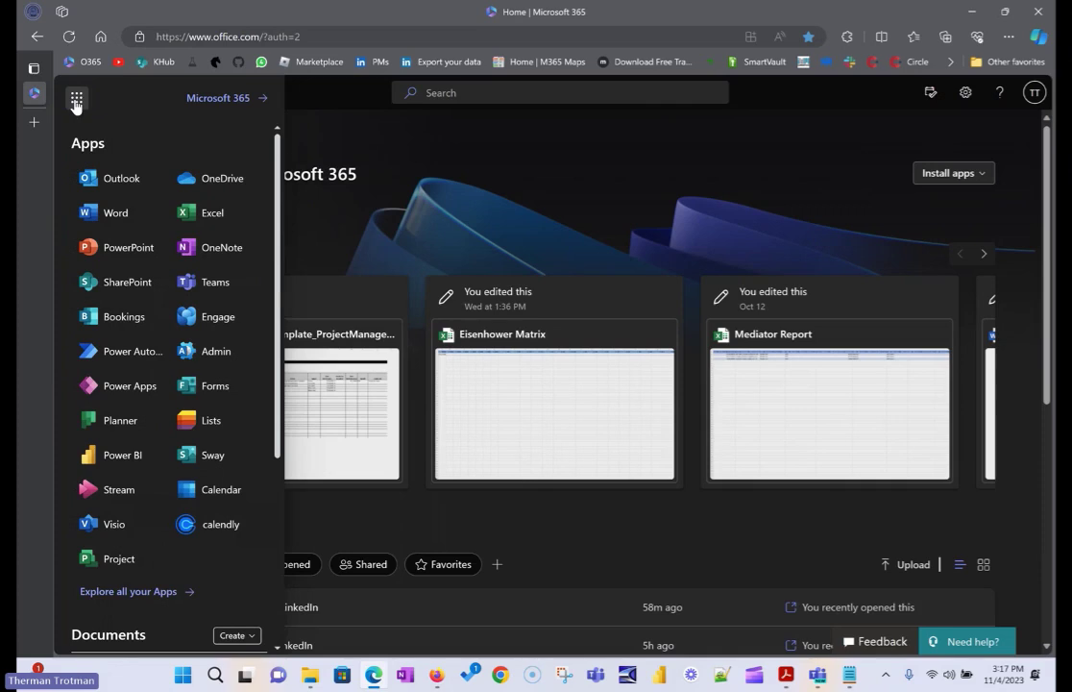
click(123, 286)
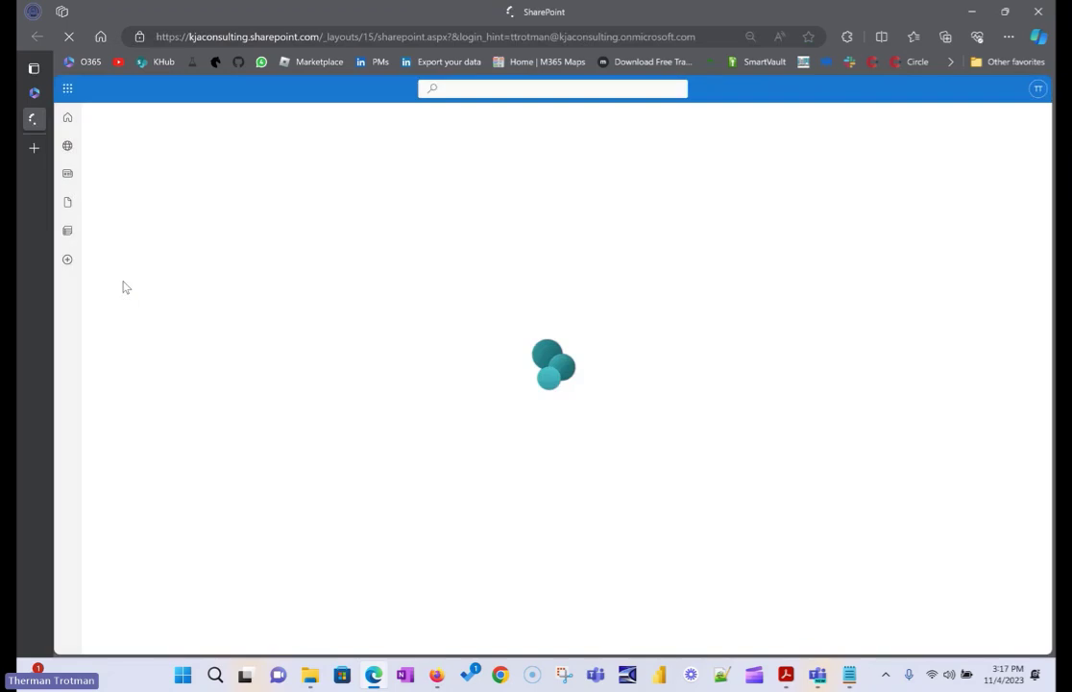
- Open the Contract ABCXYZ site from the frequent sites
scroll(510, 406, down, 1)
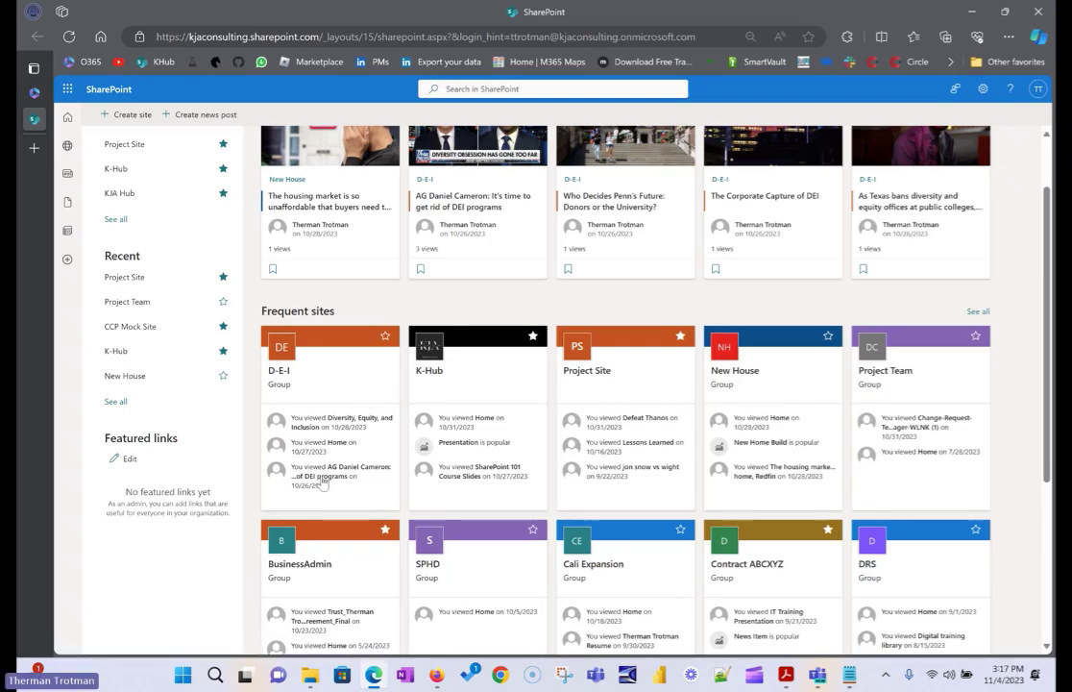
scroll(670, 333, down, 1)
scroll(671, 332, down, 3)
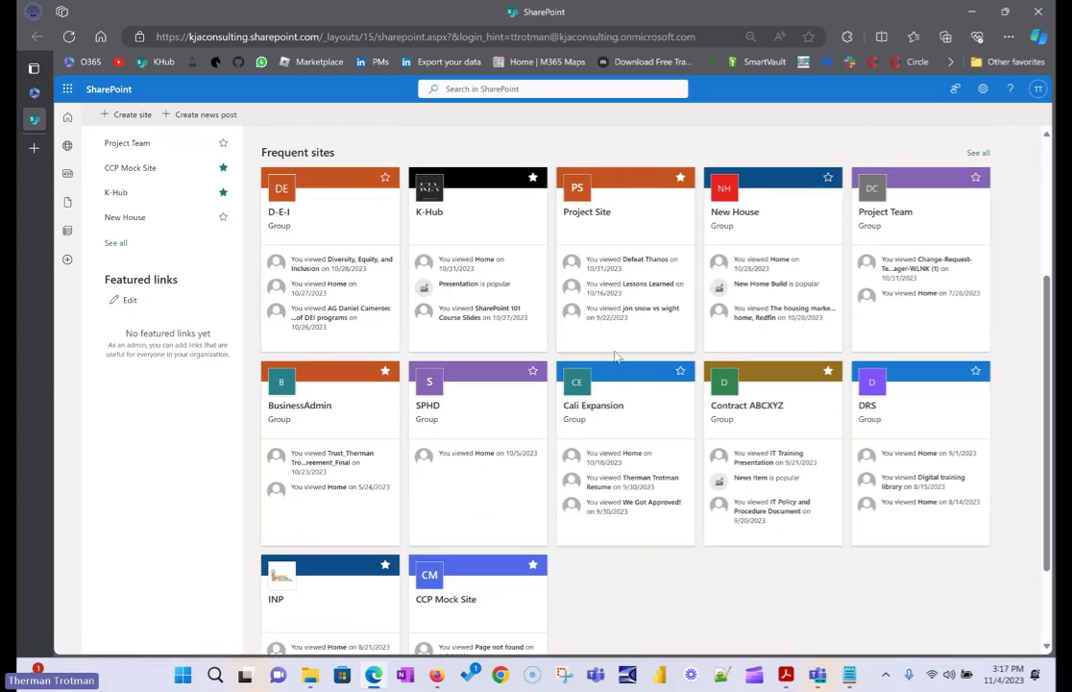
click(782, 419)
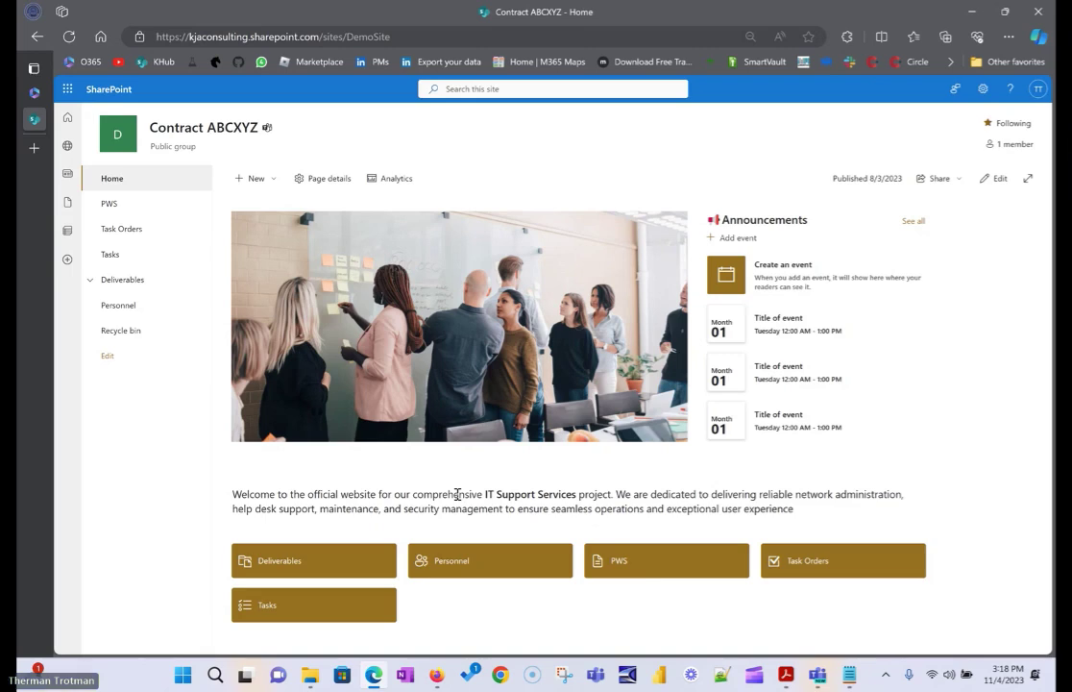
- Start a new blank list on the site and name it TicketingSystem, without a space
click(251, 178)
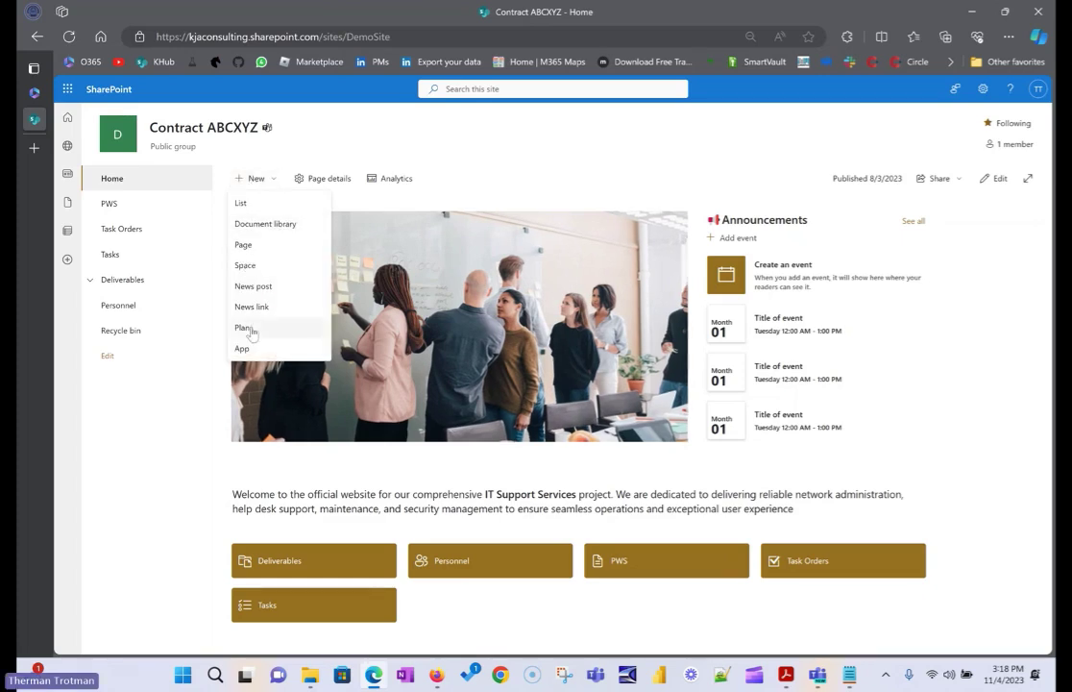
click(257, 209)
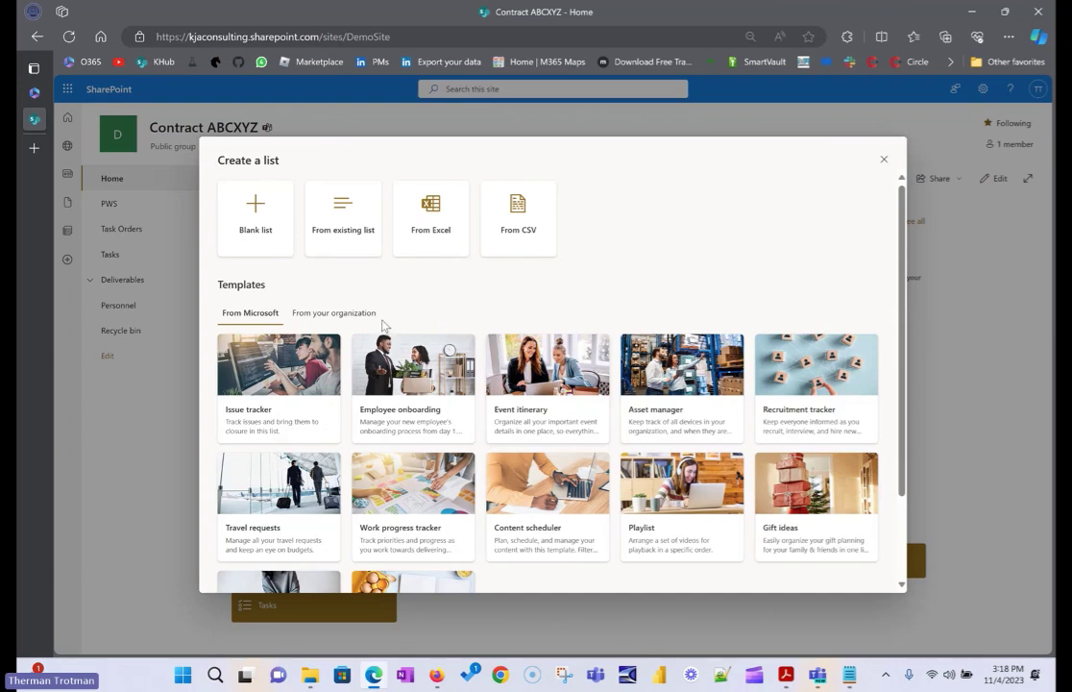
scroll(384, 326, down, 3)
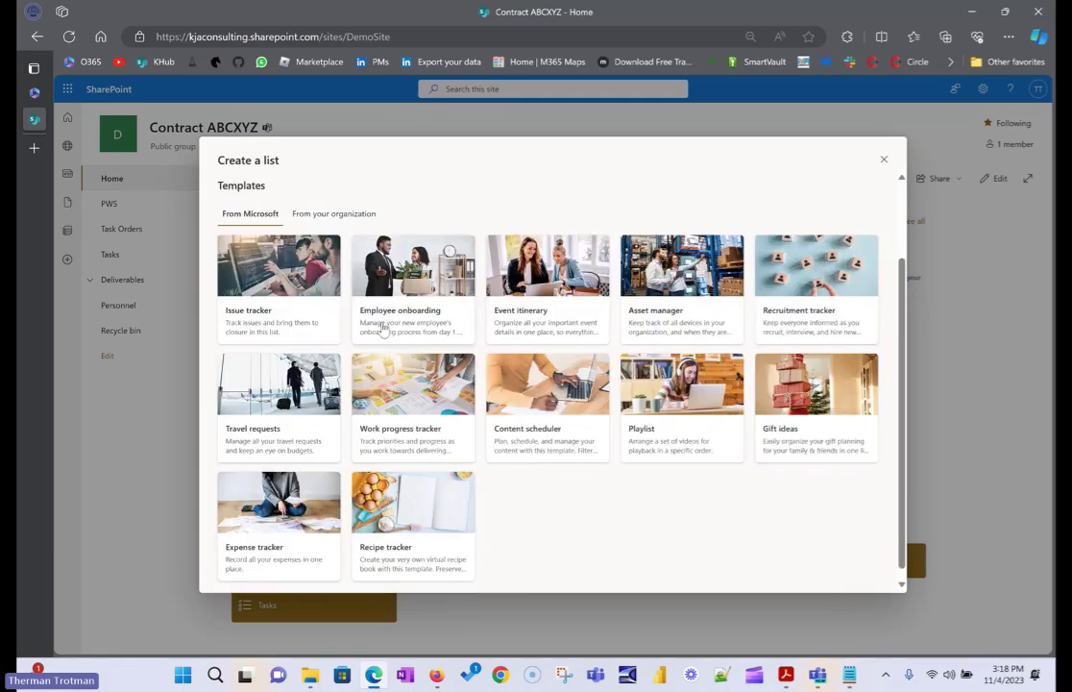
scroll(384, 327, up, 3)
click(246, 219)
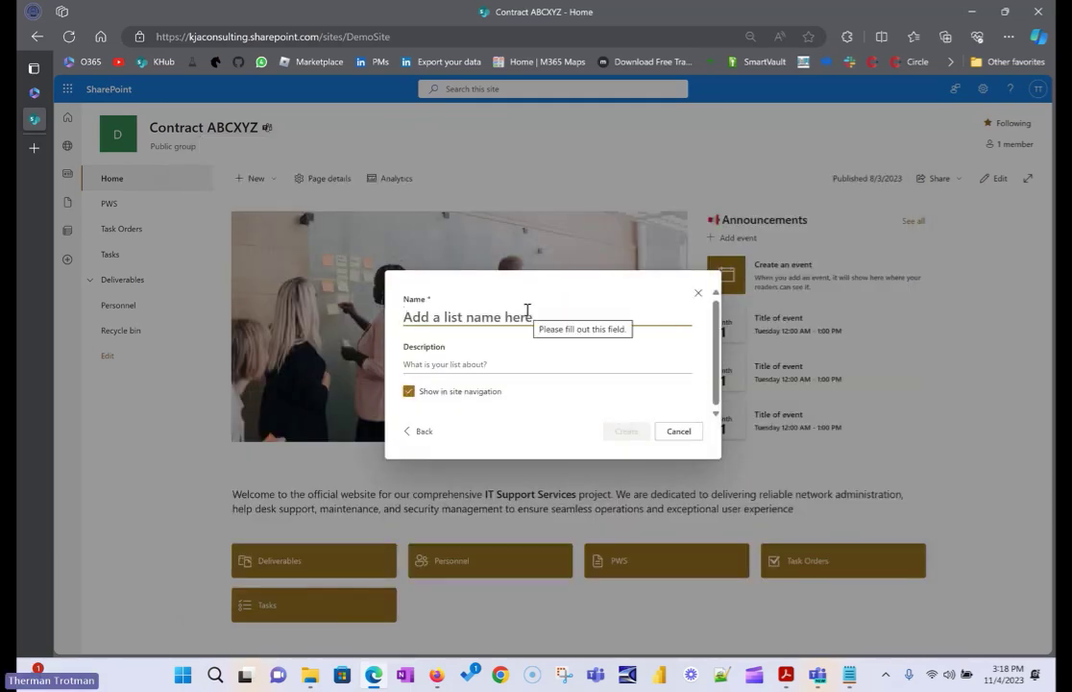
text(Ti)
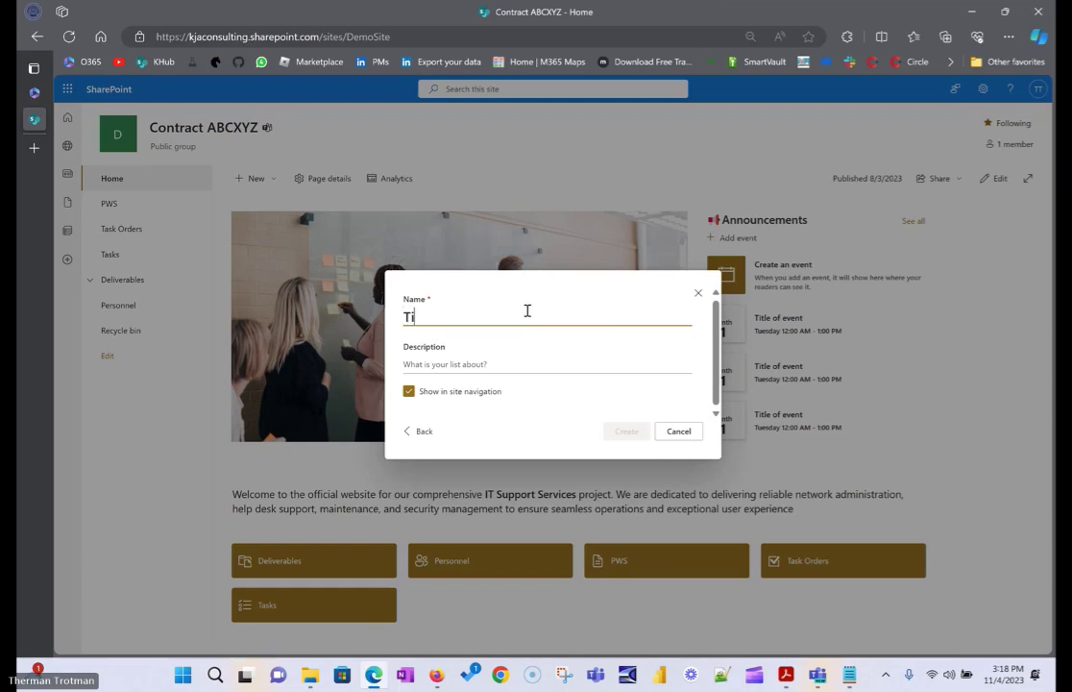
text(cketingSystem)
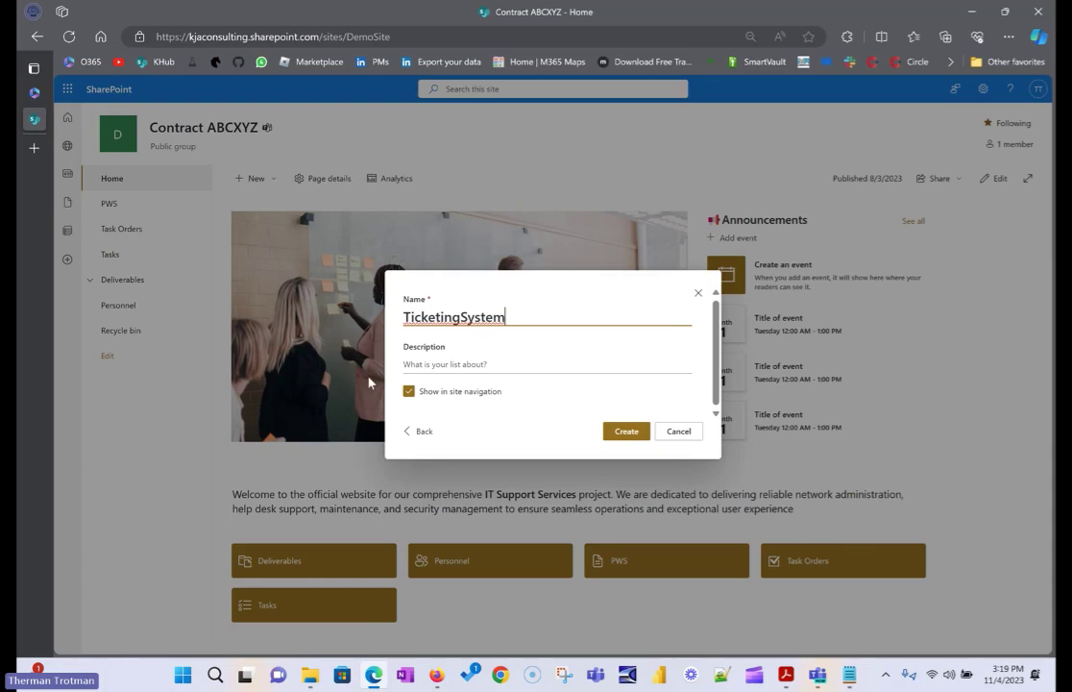
- Add the description "This is for us to track IT tickets" and create the list with site navigation display kept on
click(445, 365)
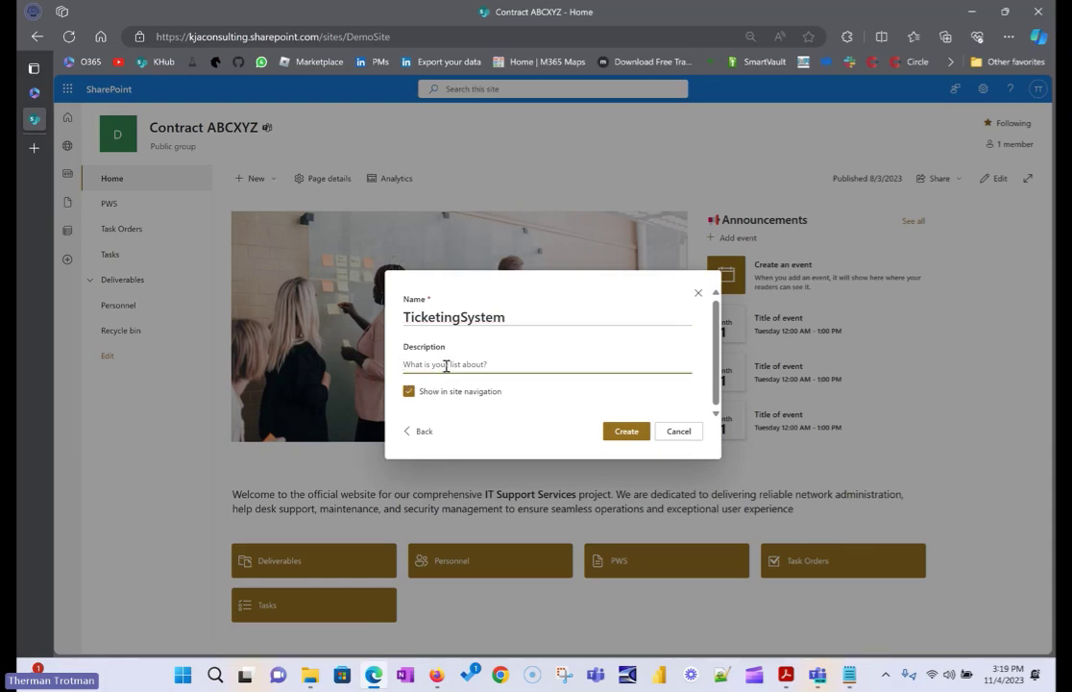
text(This is for us)
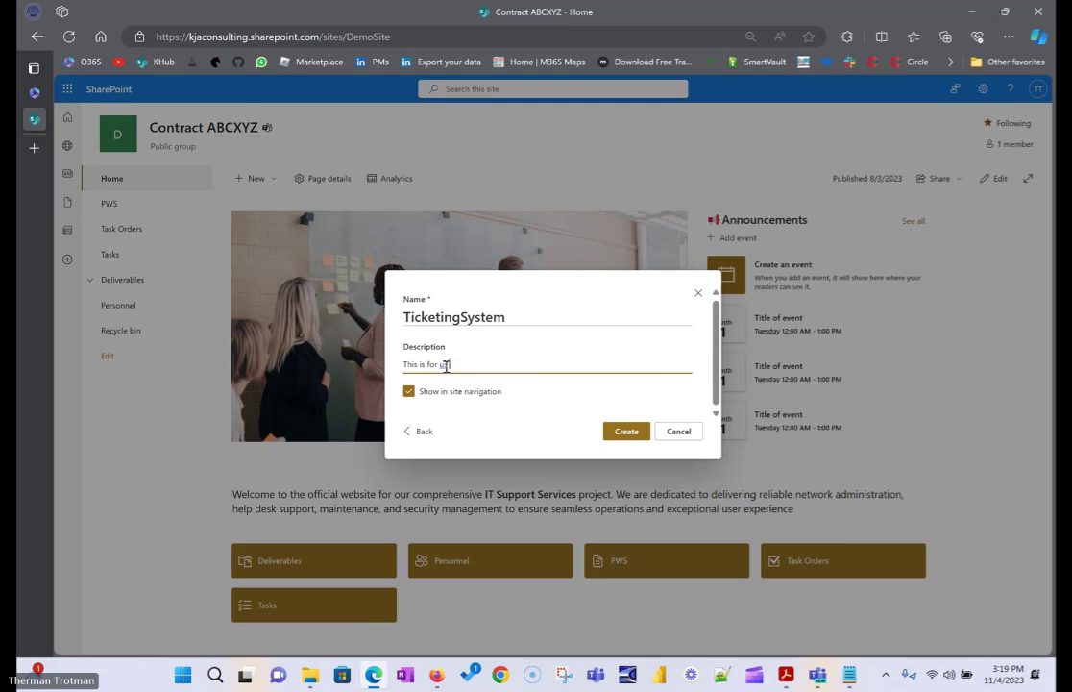
text(e to track IT tickets)
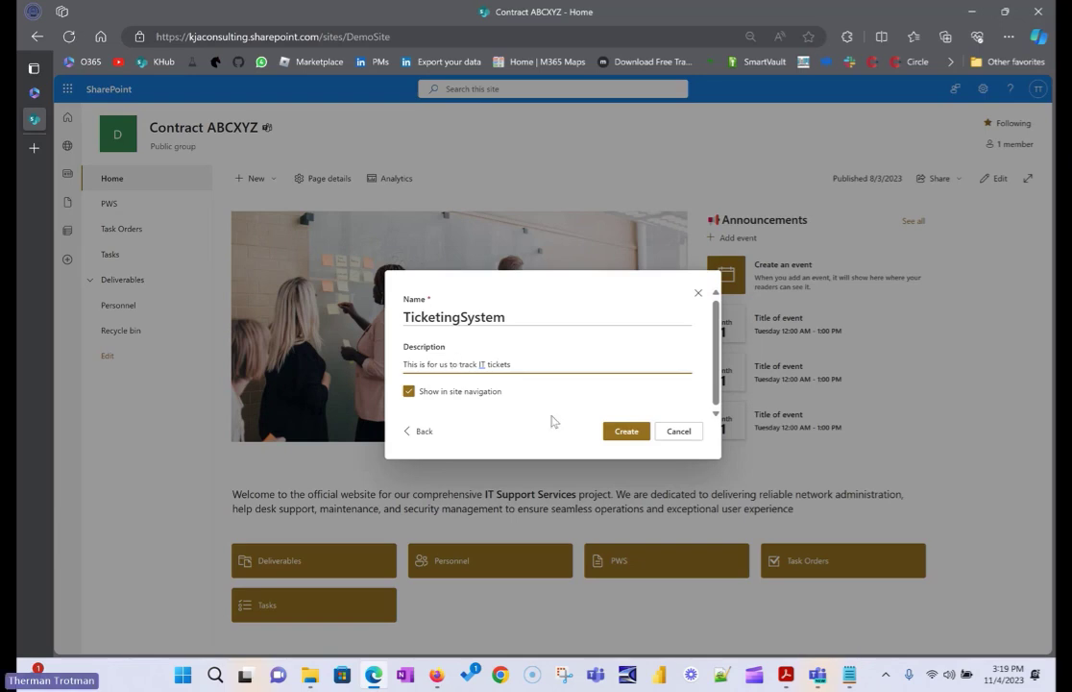
click(626, 431)
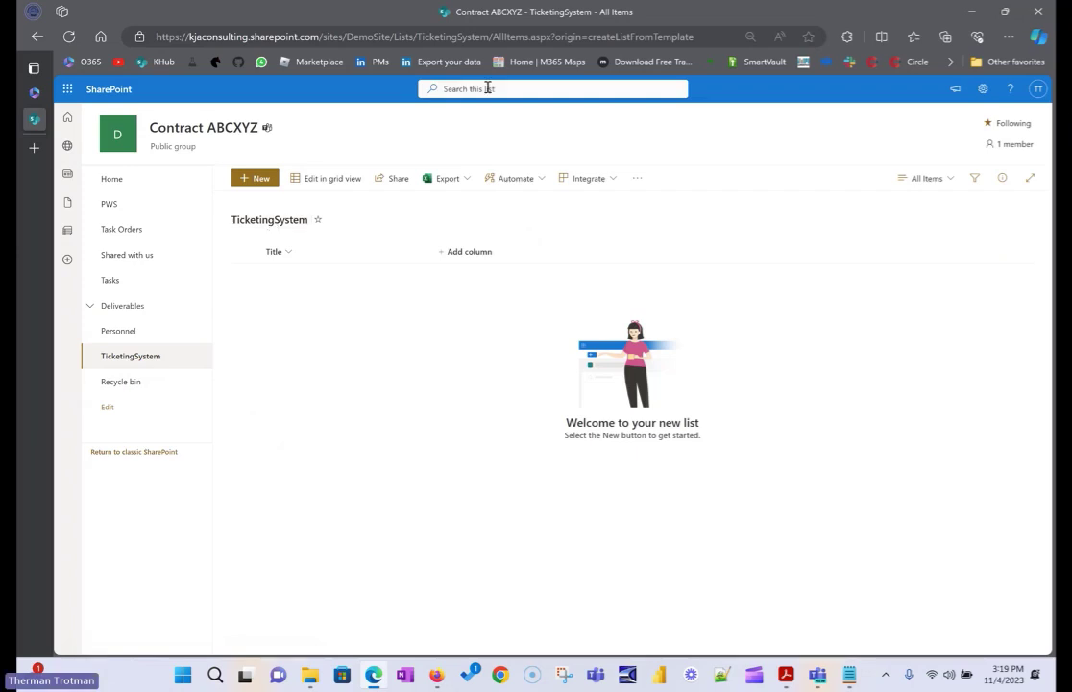
- Trim the list's web address so it ends at Lists/TicketingSystem, without loading it
click(466, 40)
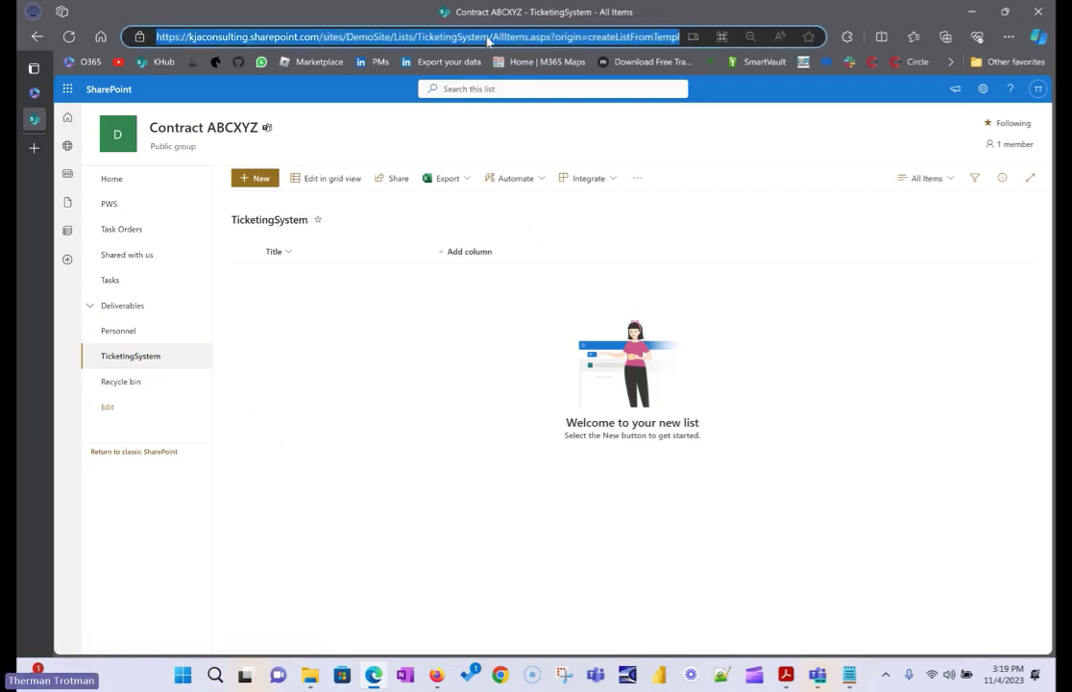
click(491, 39)
drag(491, 38, 771, 40)
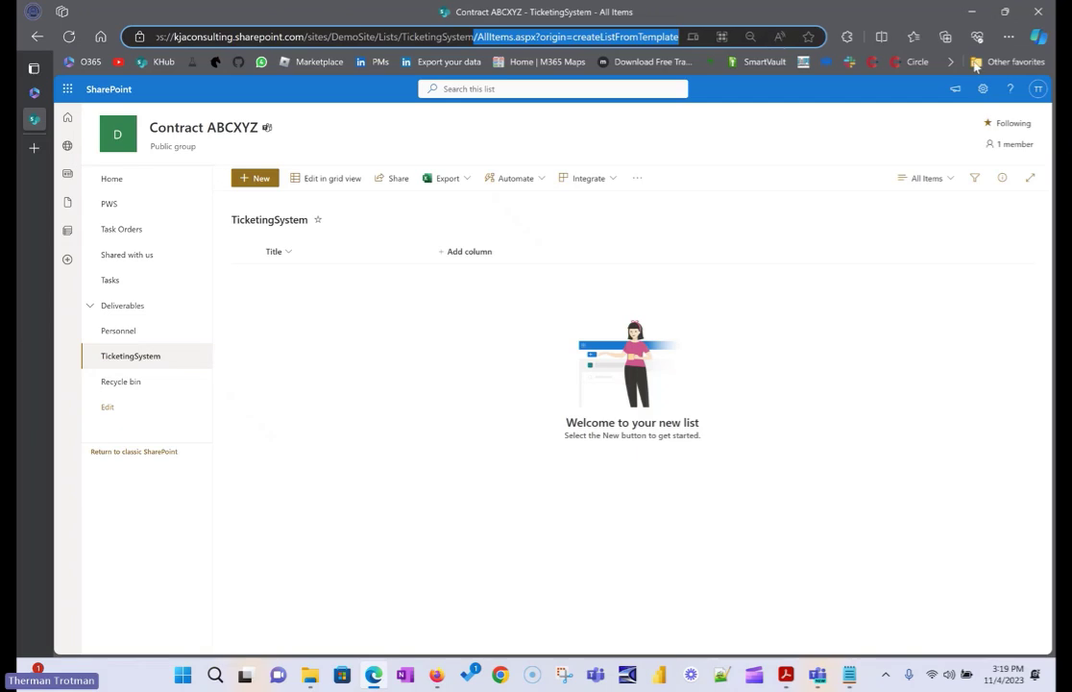
key(BackSpace)
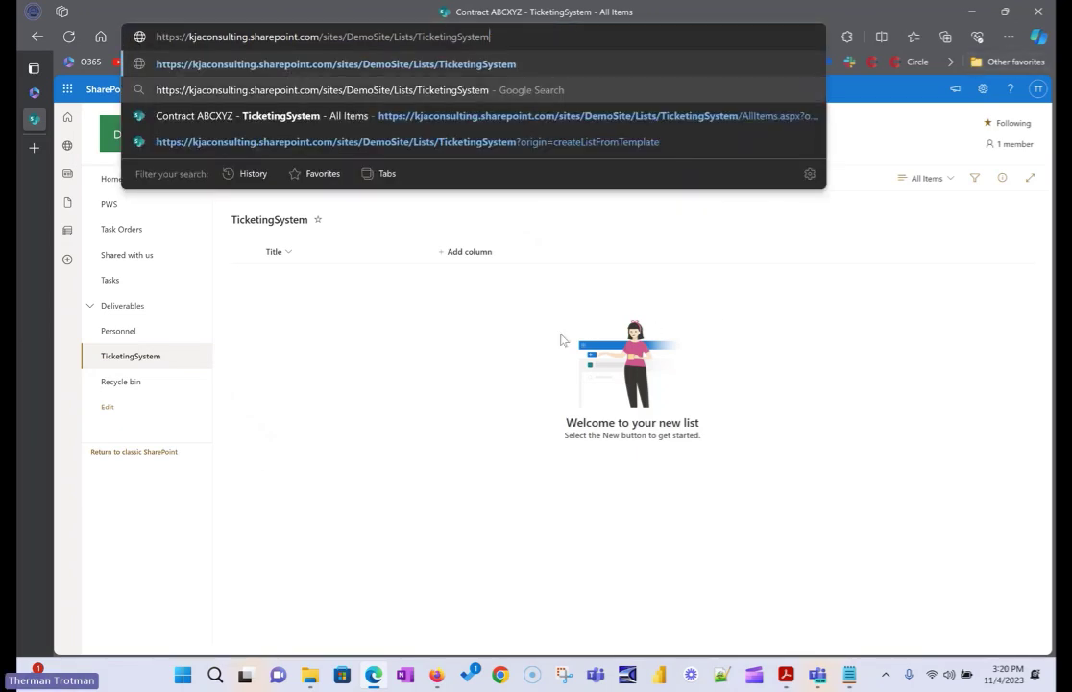
click(382, 79)
click(256, 36)
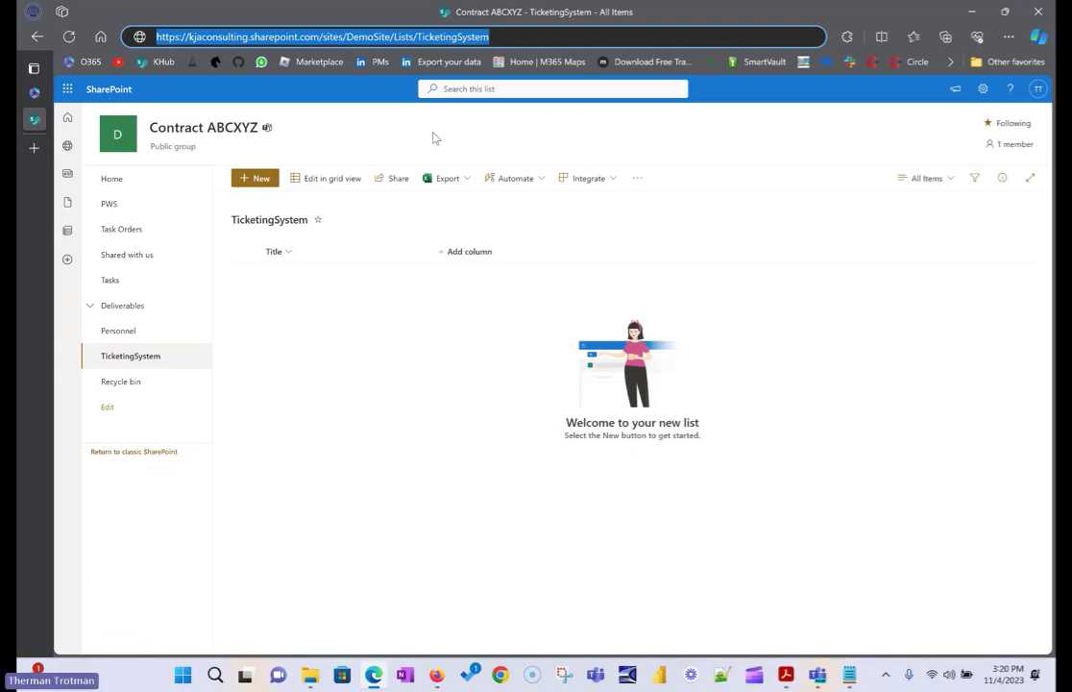
- Insert %20% between Ticketing and System in the web address to illustrate an encoded space, without loading it
click(460, 38)
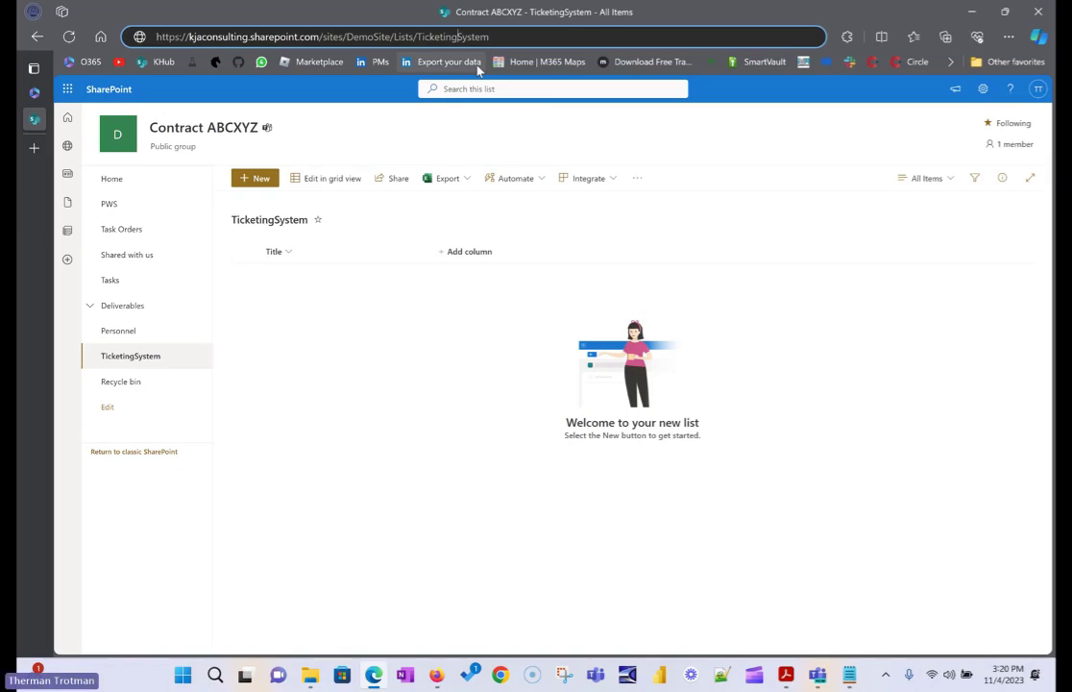
text(%20)
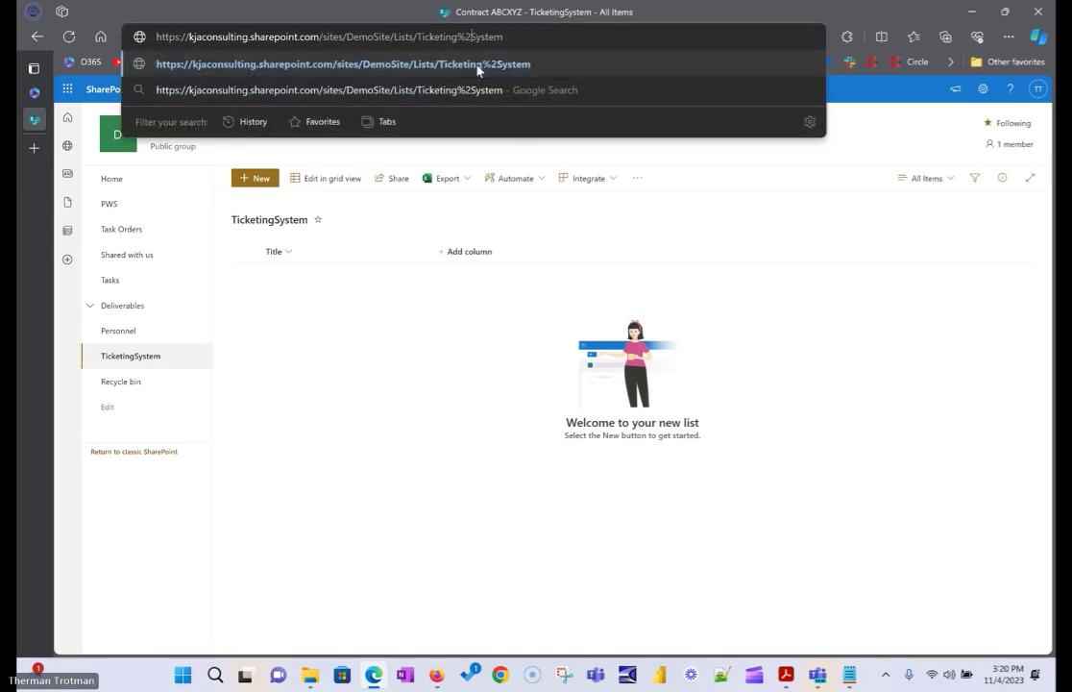
text(%)
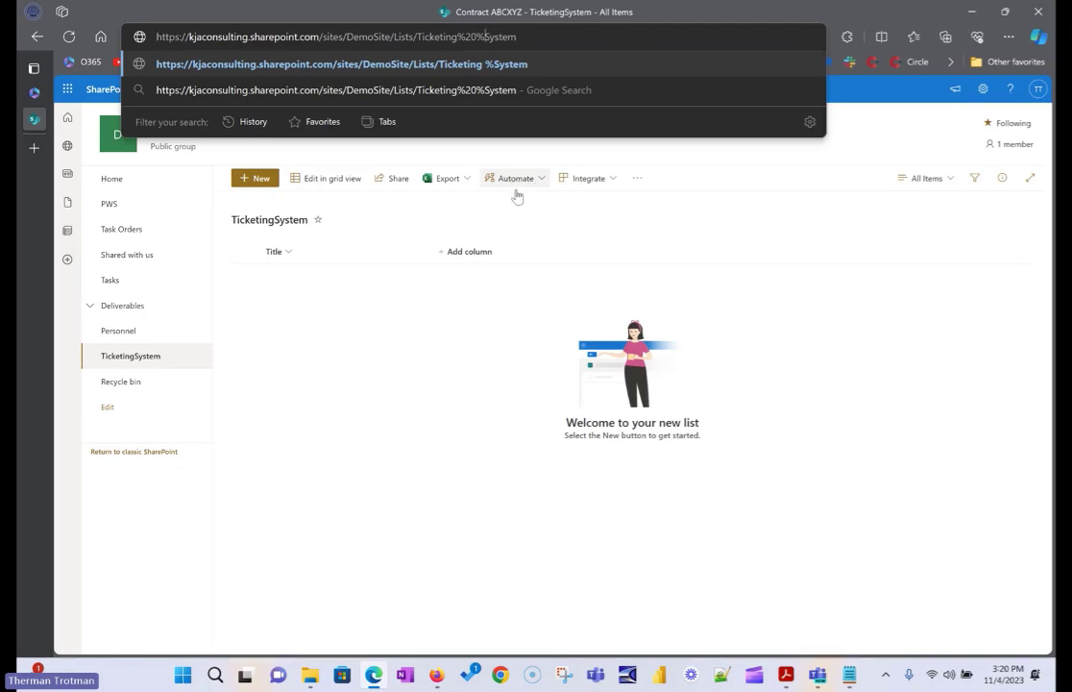
click(352, 440)
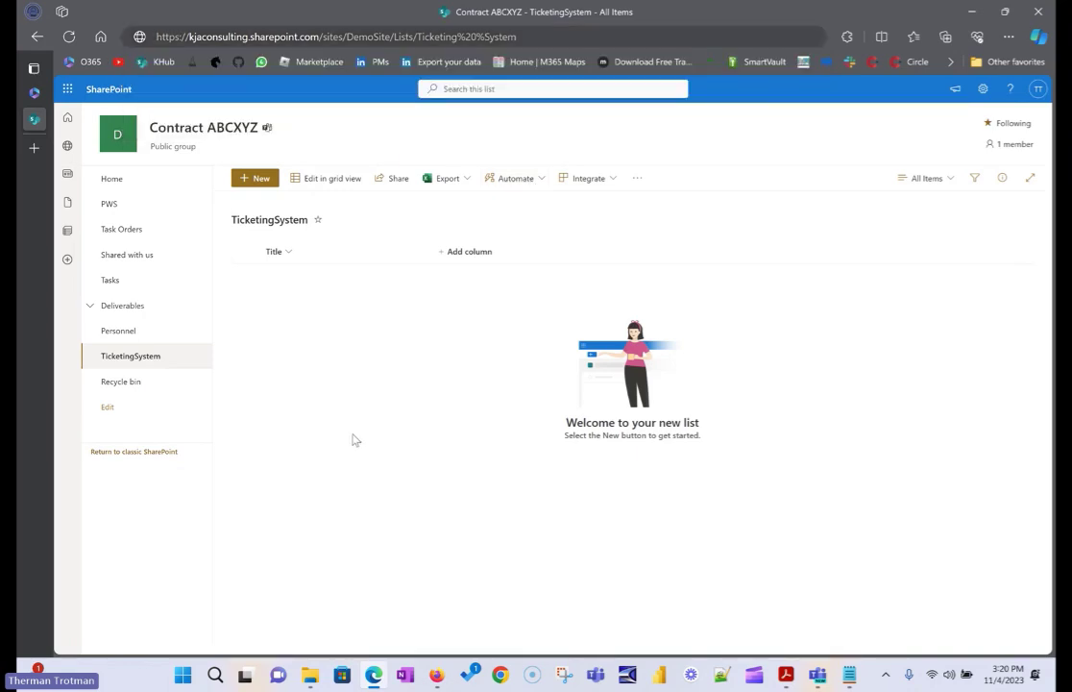
- Rename the list to "Ticketing System" and its Title column to "Request"
click(269, 221)
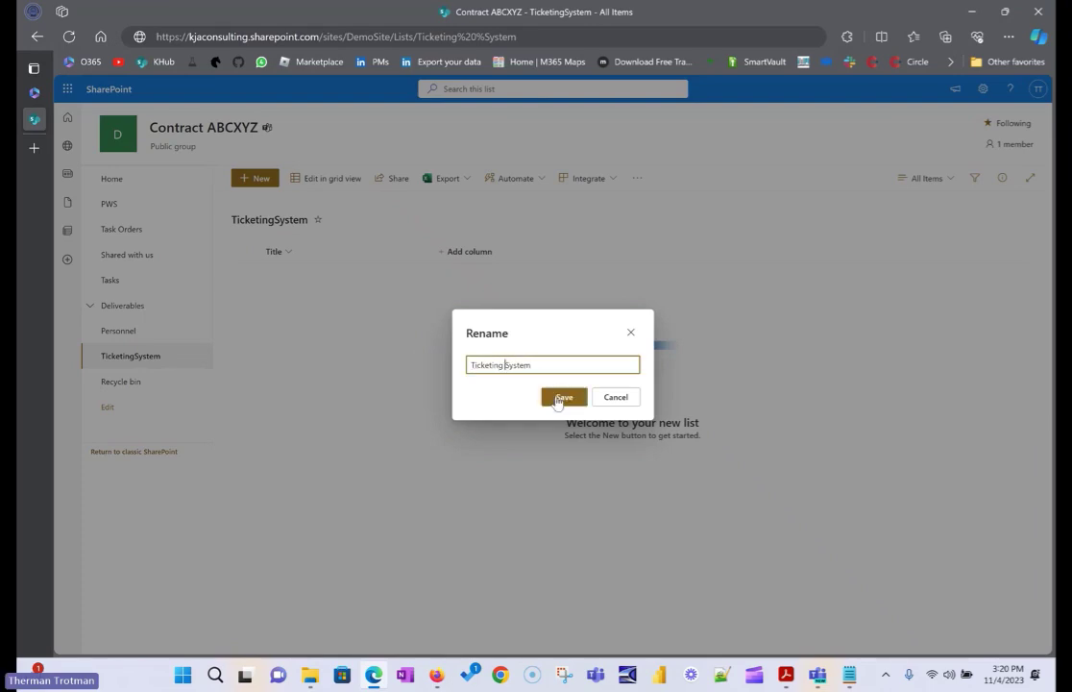
click(560, 396)
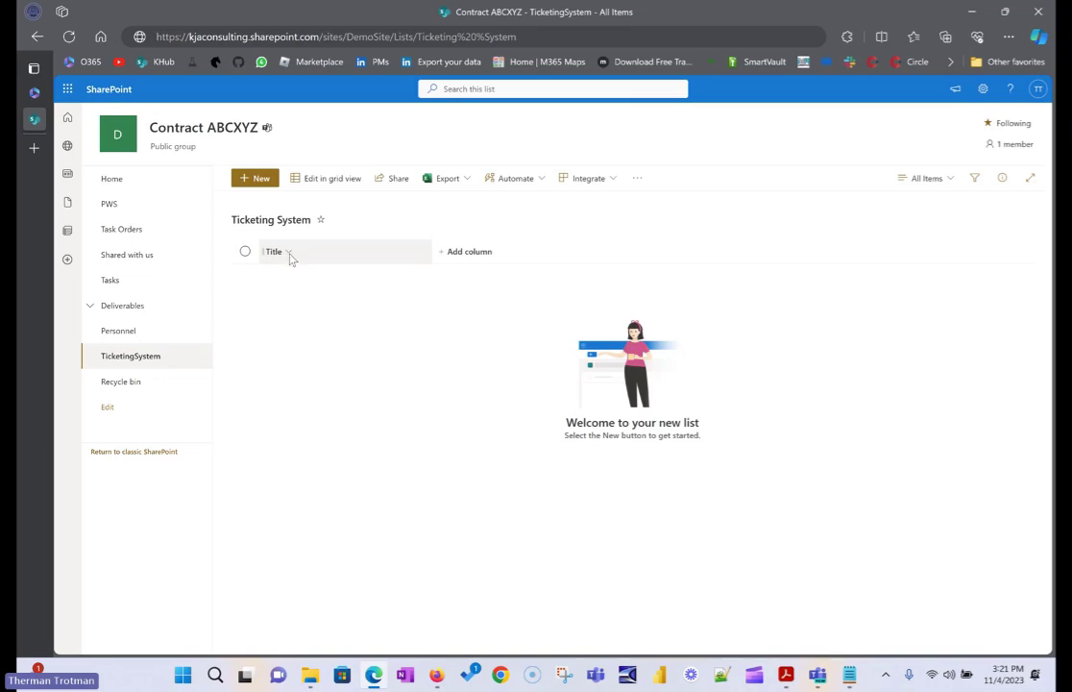
click(289, 253)
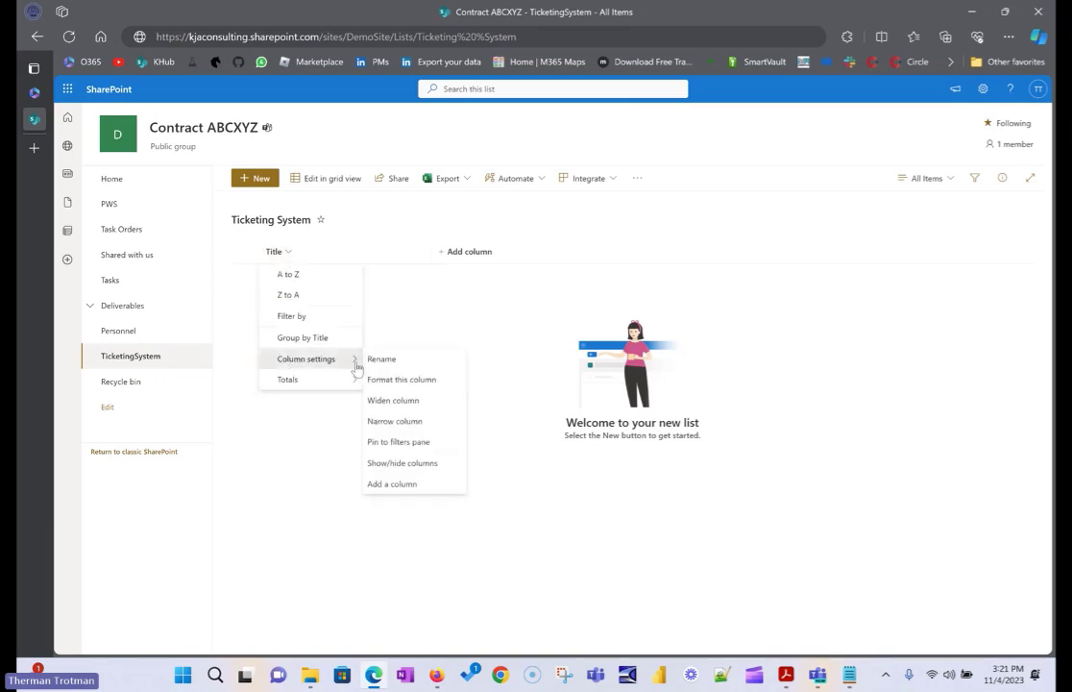
click(382, 360)
text(Re)
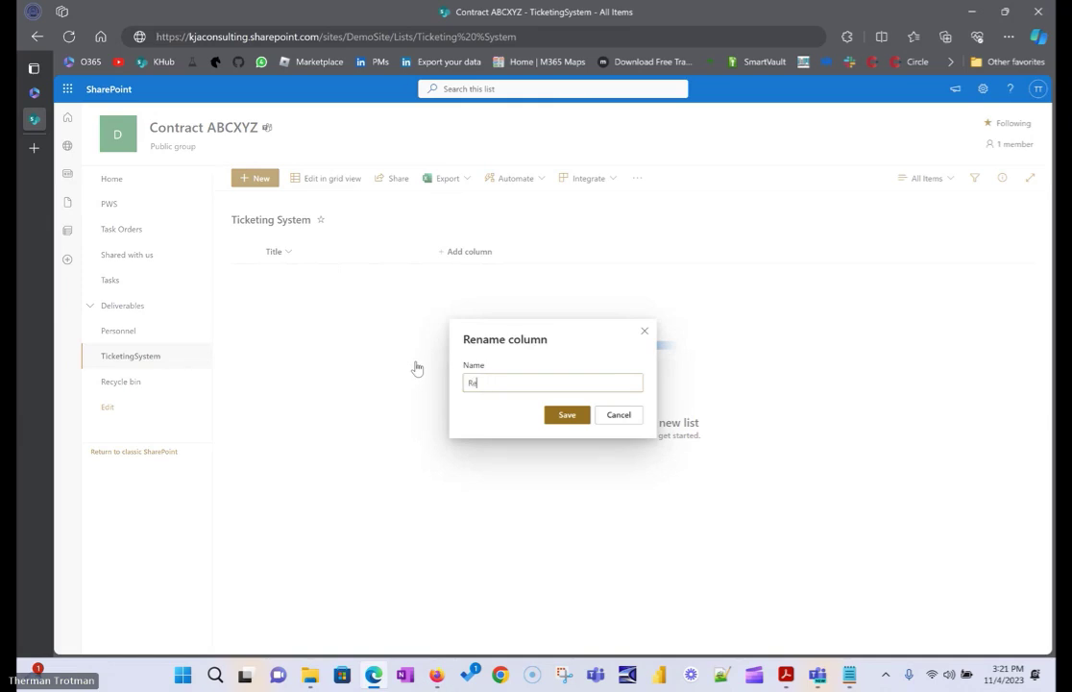
text(quest)
click(569, 415)
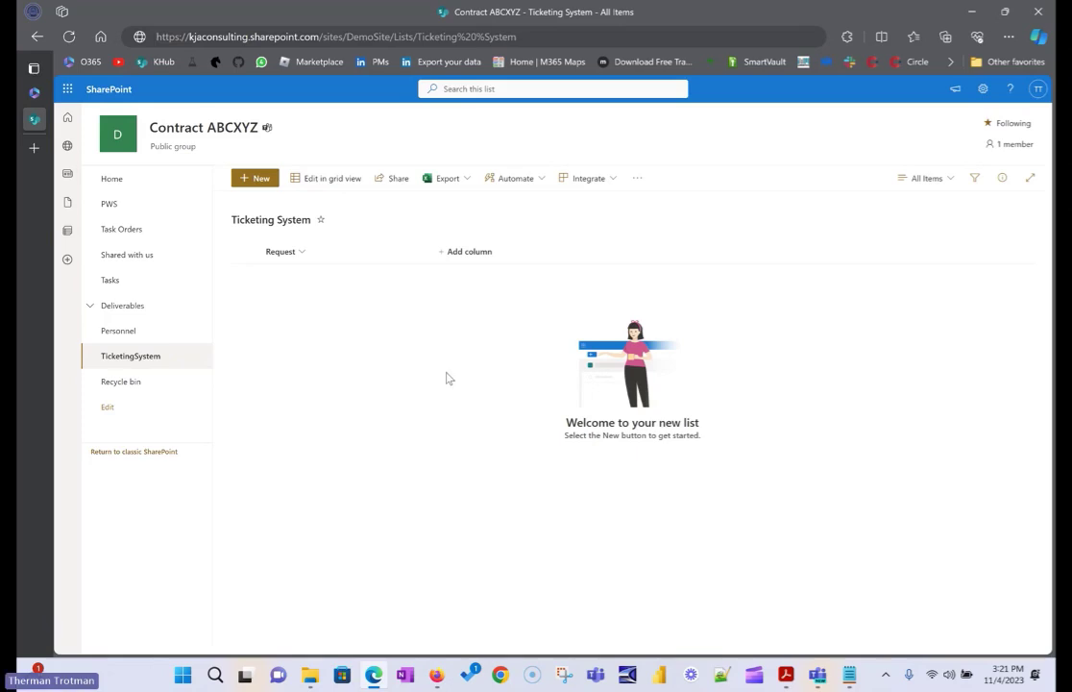
- Examine the column types available for a new column in the Ticketing System list, from Text through Lookup
click(459, 251)
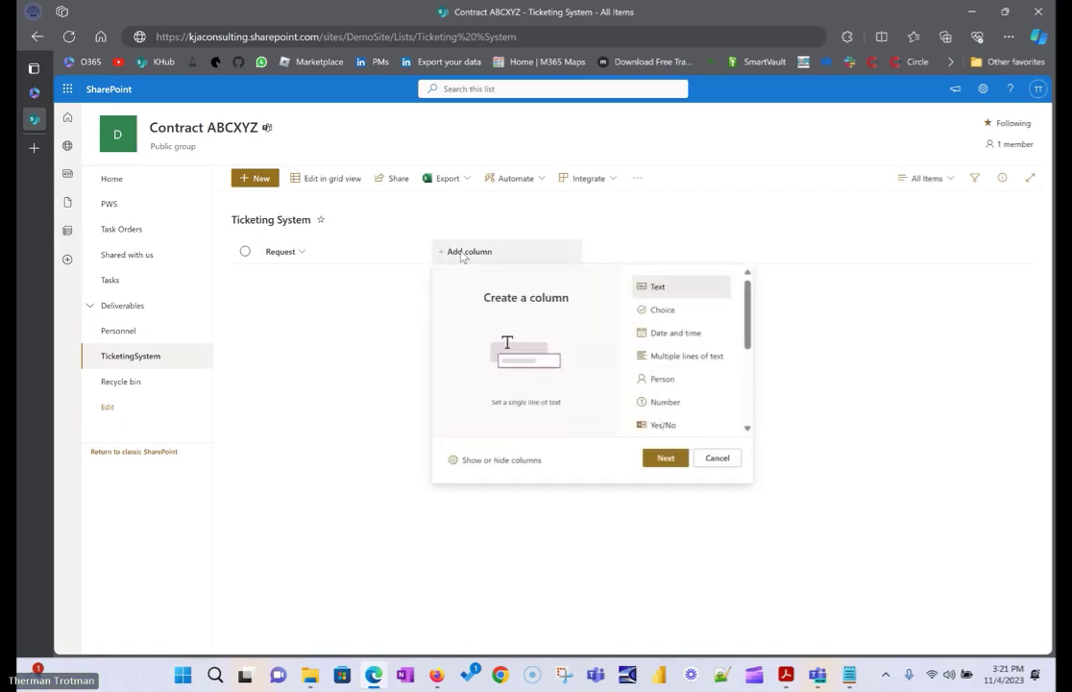
scroll(686, 384, down, 3)
scroll(691, 399, up, 3)
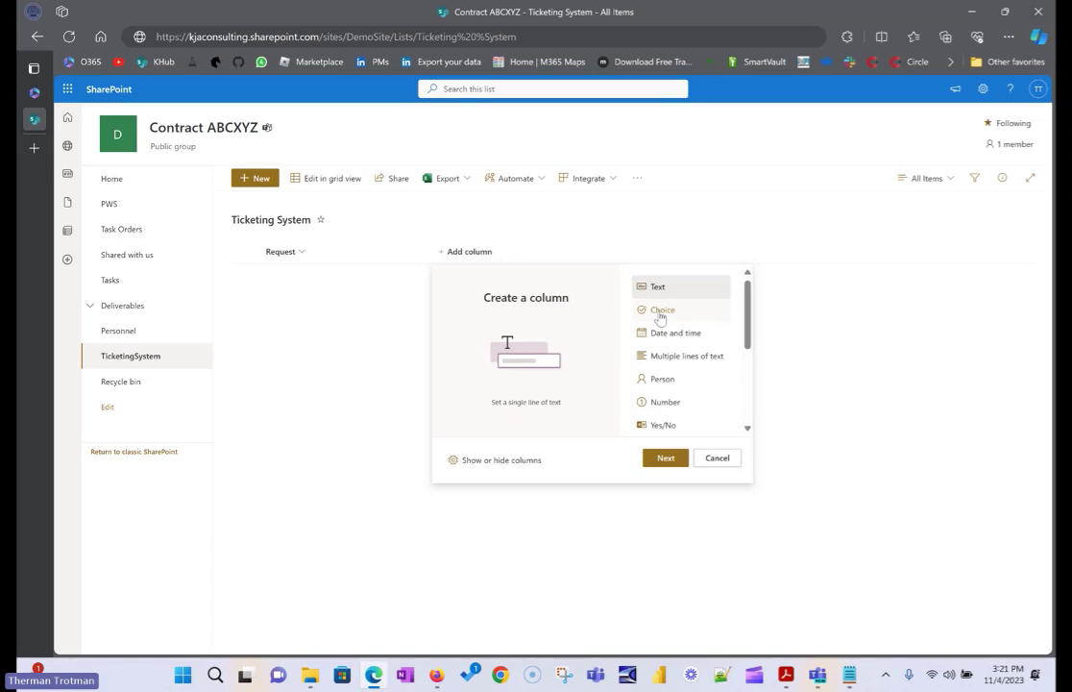
scroll(661, 317, down, 1)
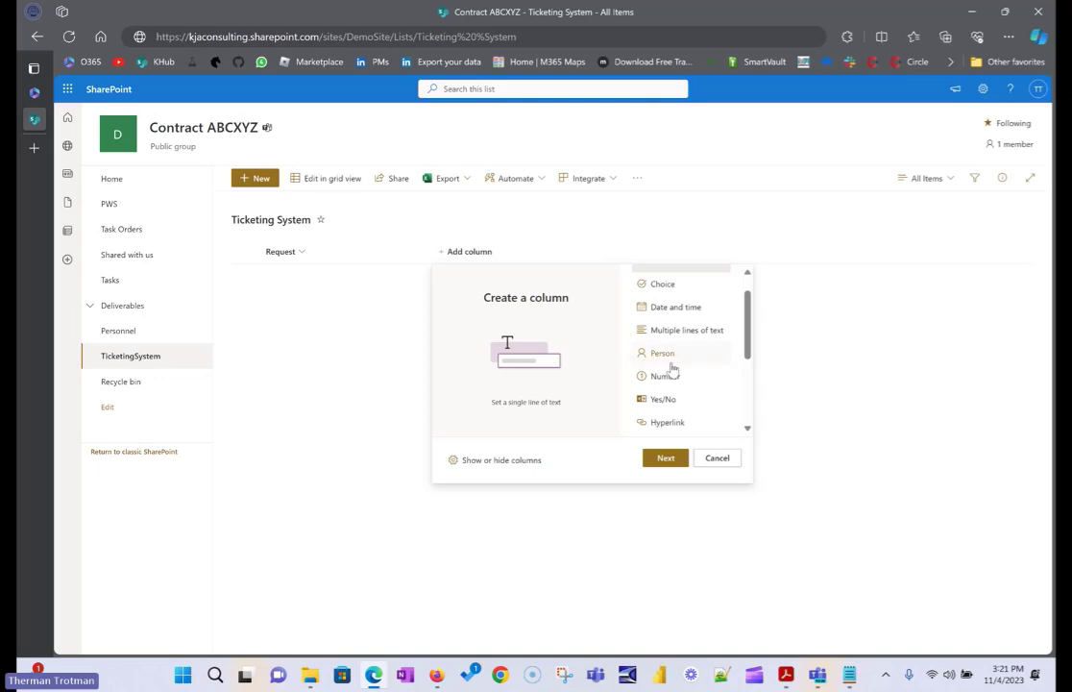
scroll(672, 370, down, 1)
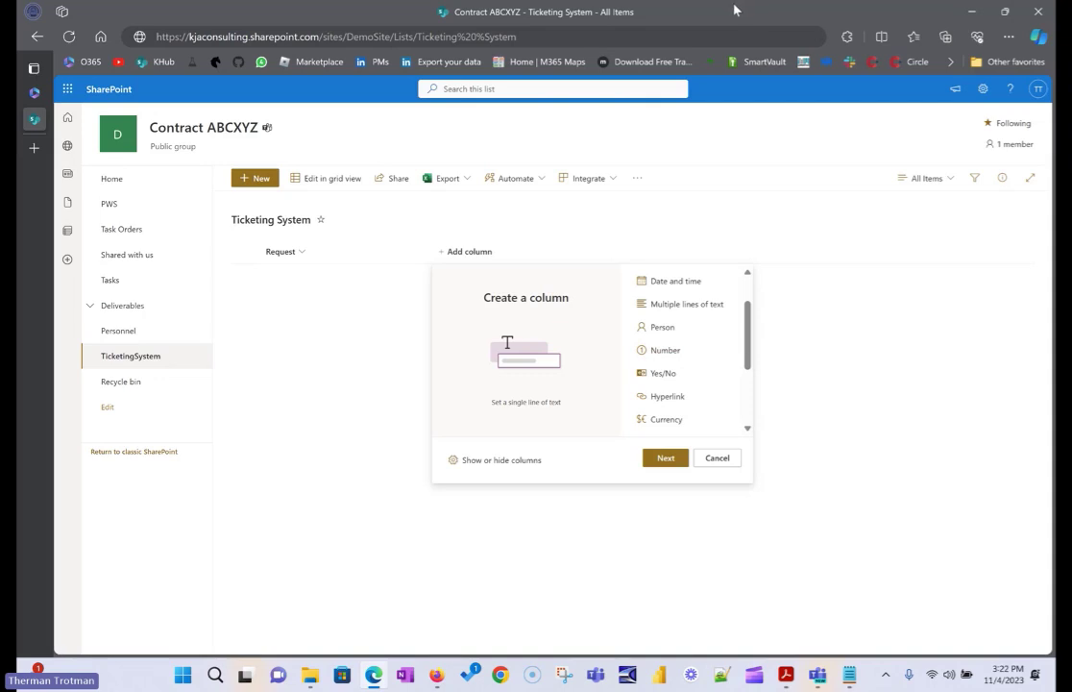
scroll(671, 378, down, 1)
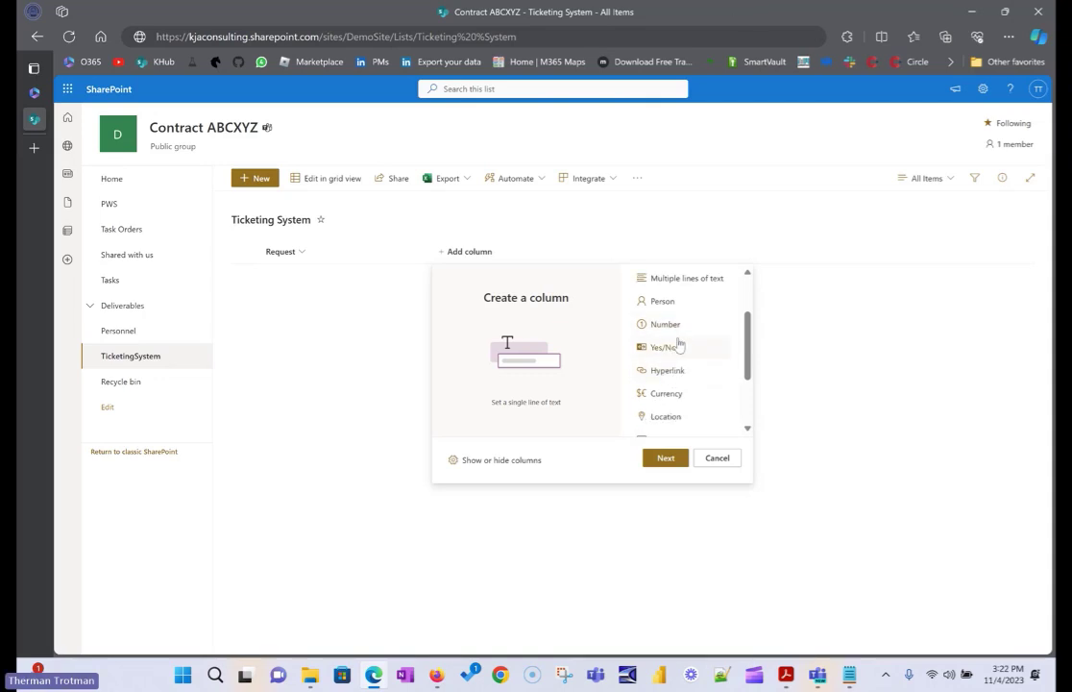
scroll(679, 348, down, 1)
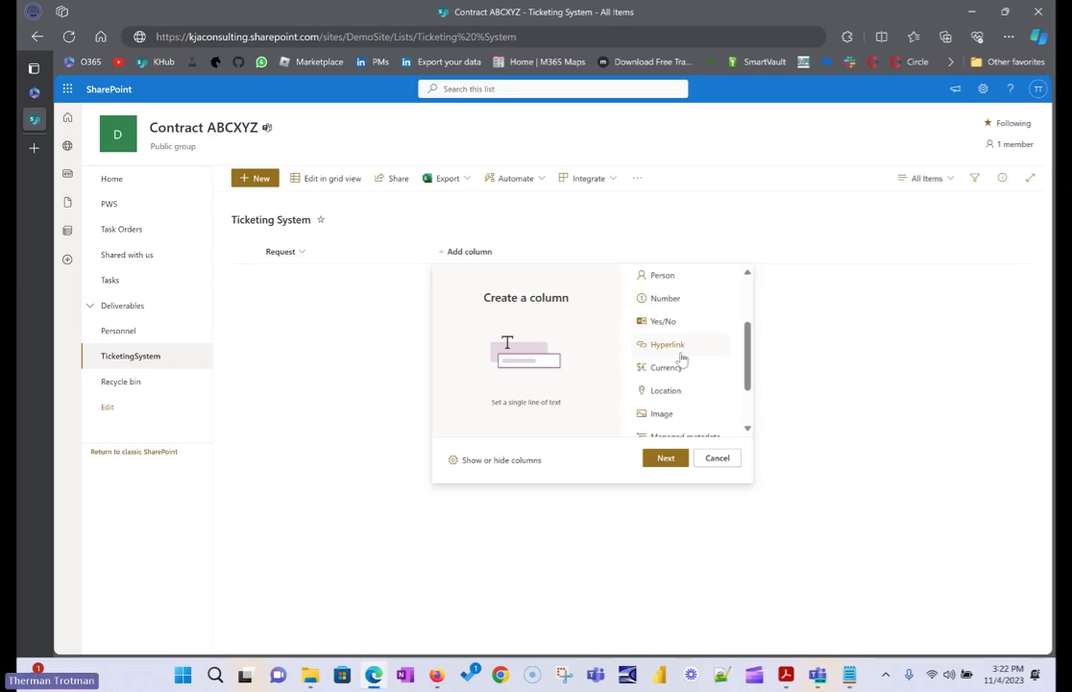
scroll(679, 352, down, 1)
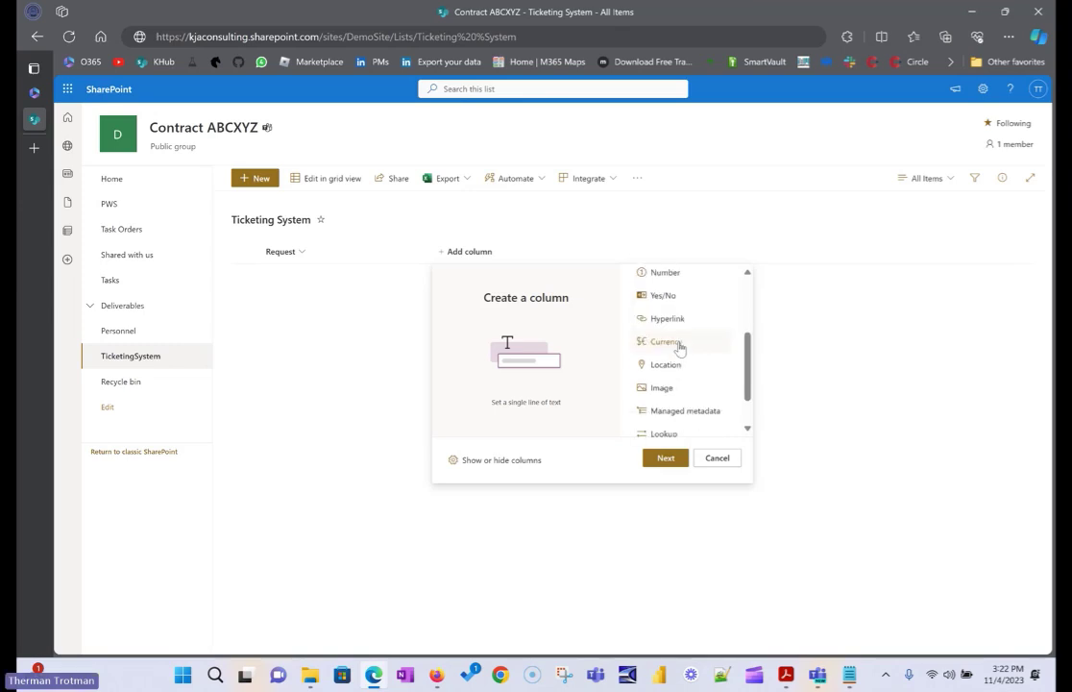
scroll(676, 347, down, 1)
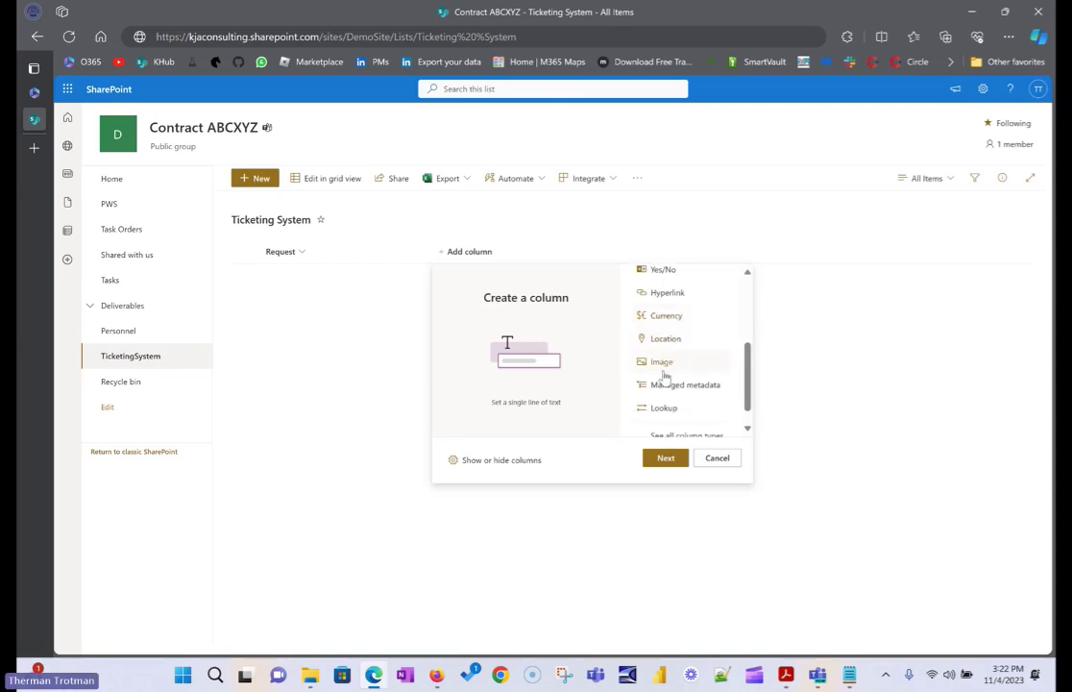
scroll(664, 376, down, 1)
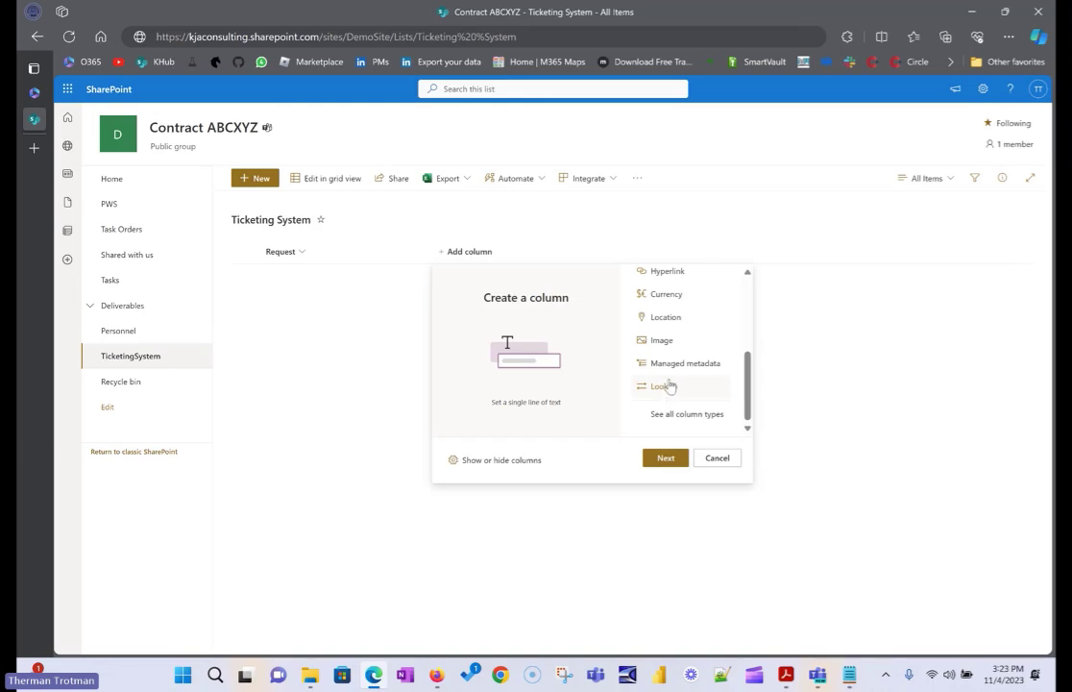
scroll(643, 382, up, 5)
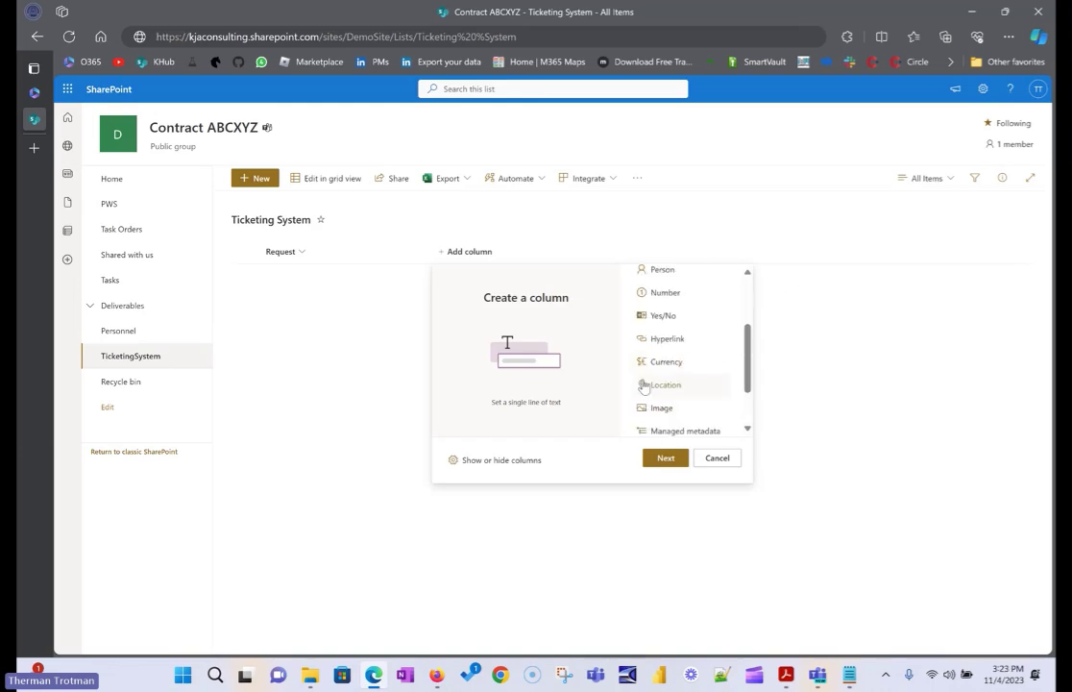
scroll(660, 326, down, 1)
scroll(656, 354, up, 1)
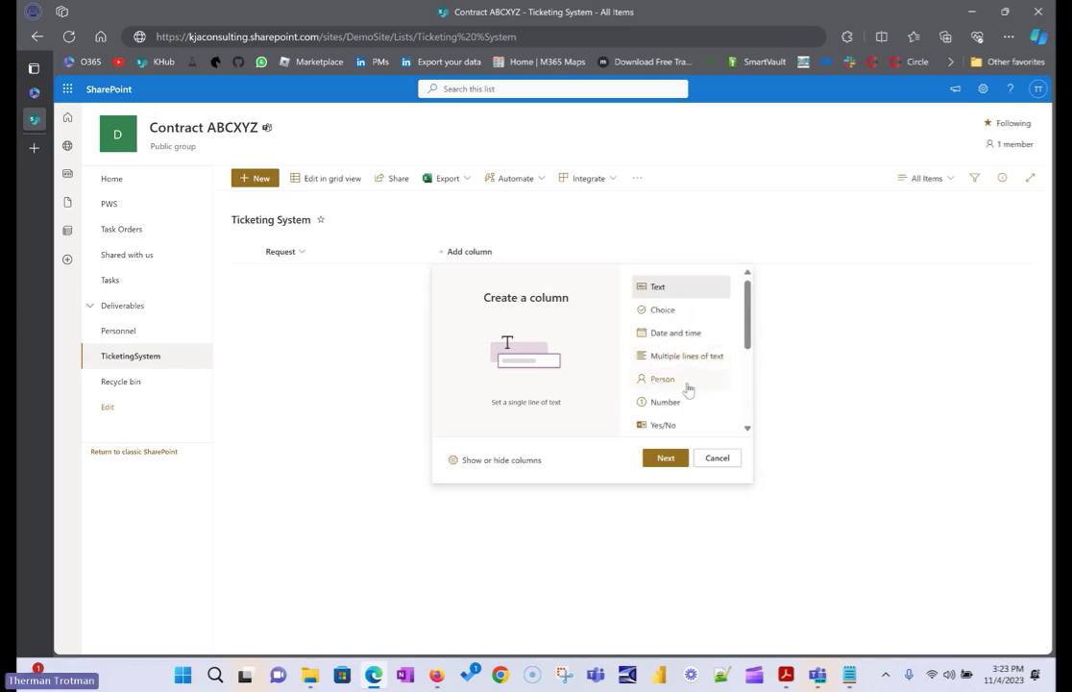
- Create a Multiple lines of text column named "Description" in the Ticketing System list
click(677, 357)
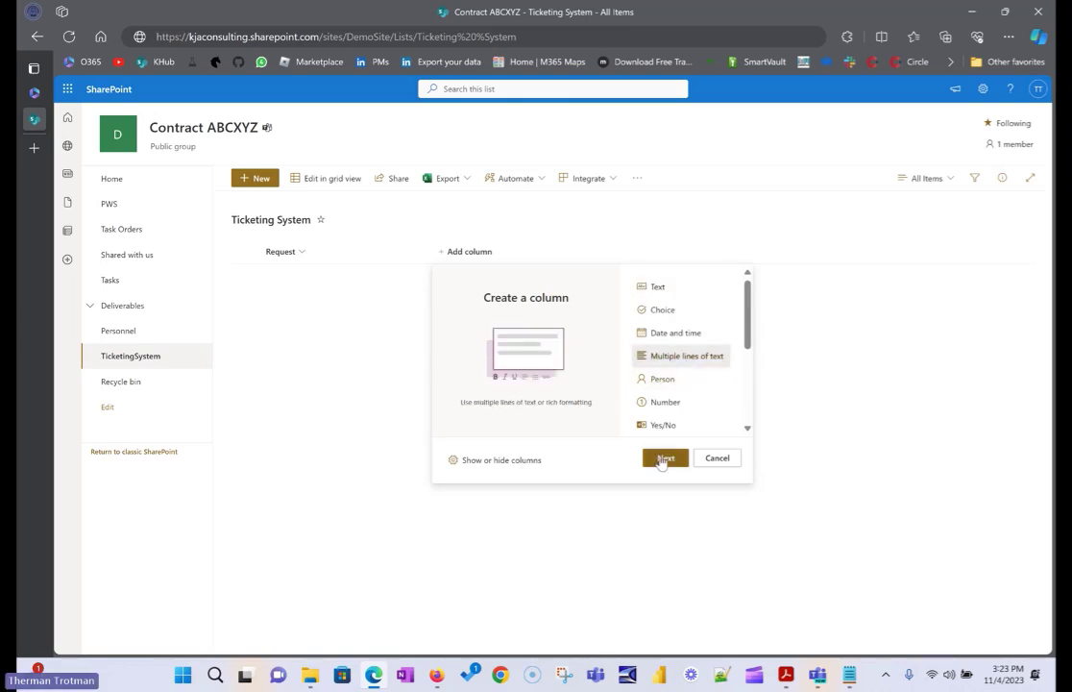
click(662, 458)
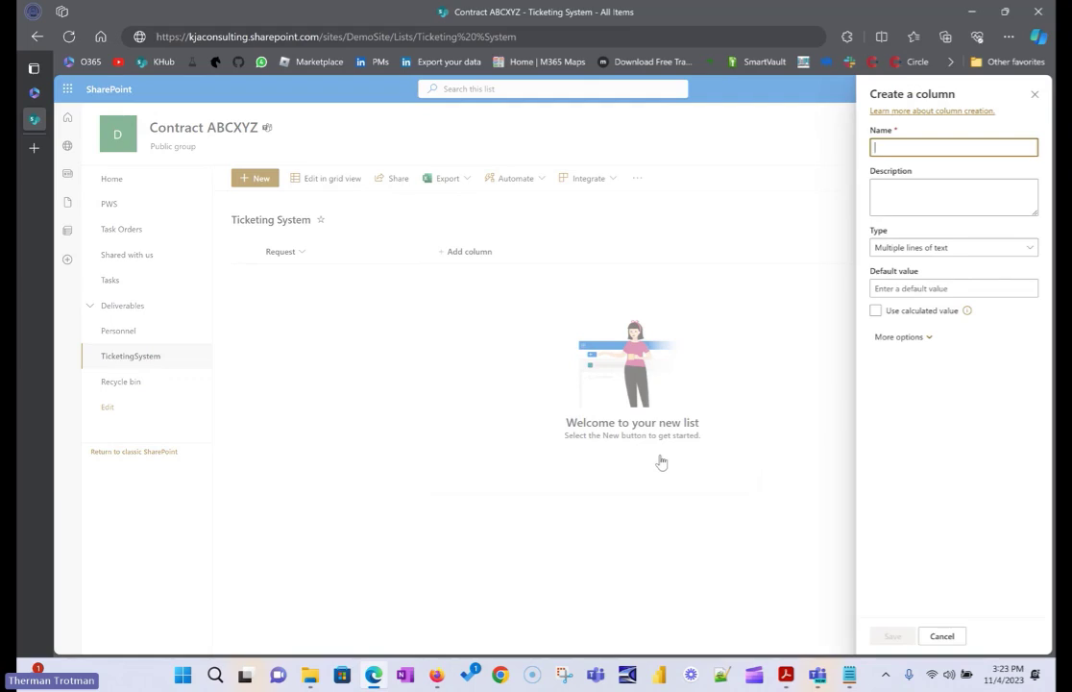
text(Descr)
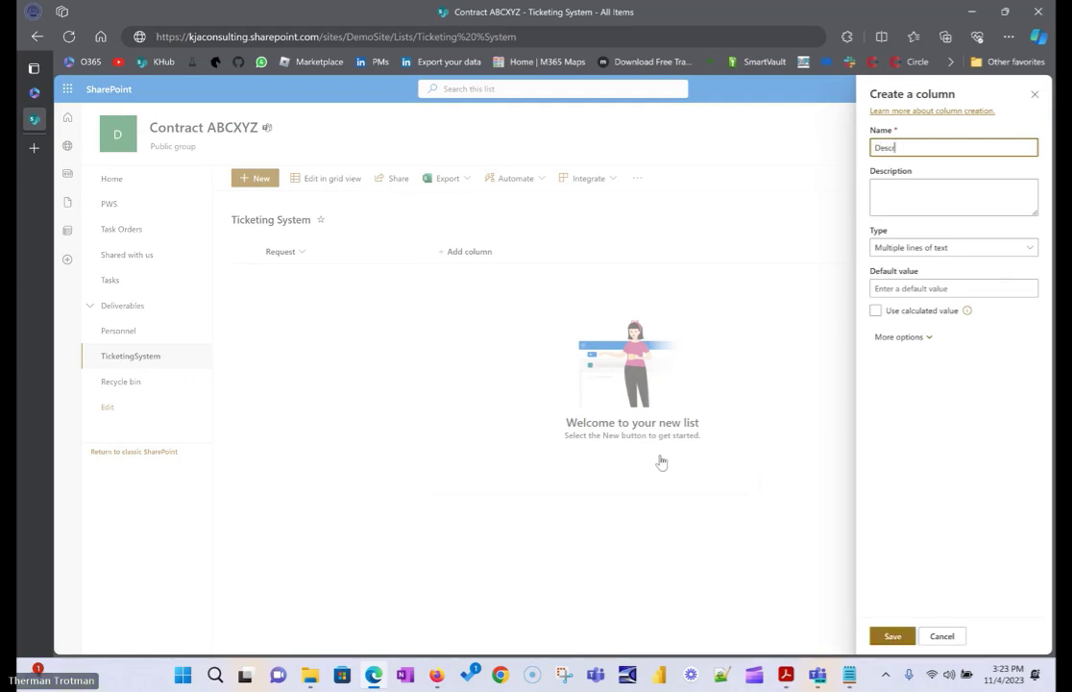
text(iption)
click(890, 636)
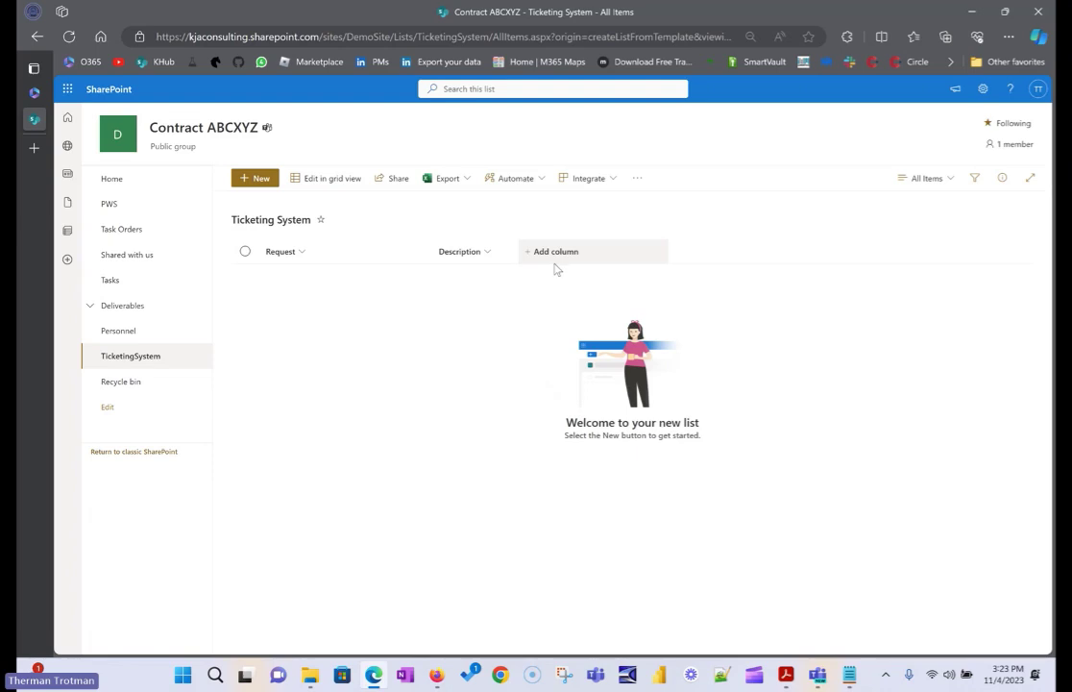
- Show the built-in Created column in the list view
click(575, 251)
scroll(580, 315, down, 1)
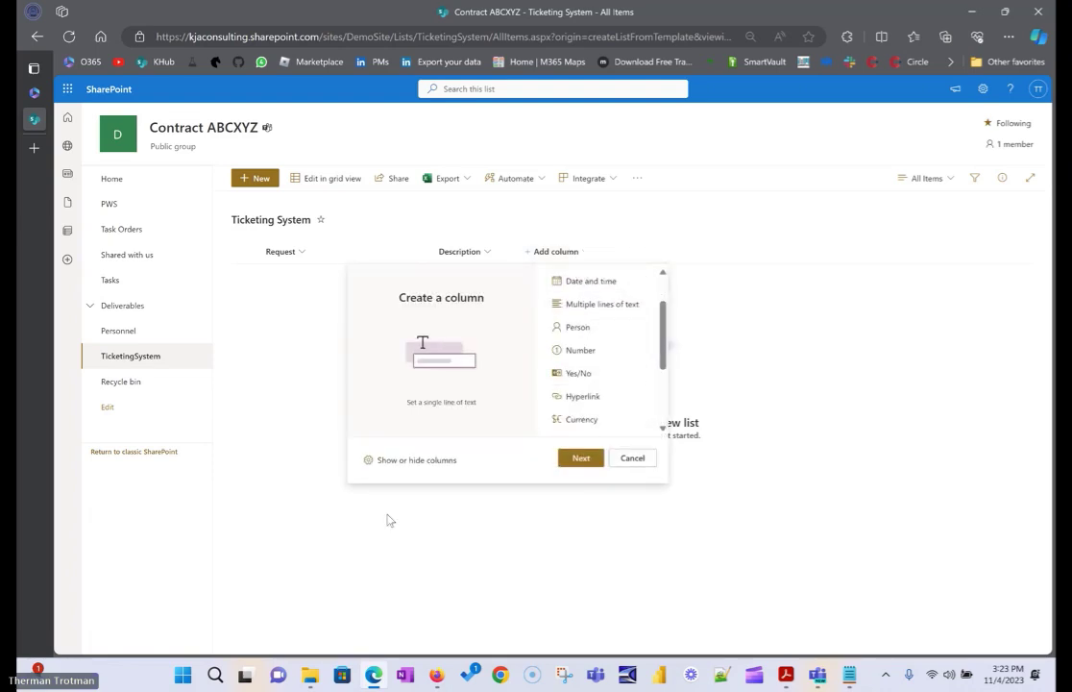
click(414, 460)
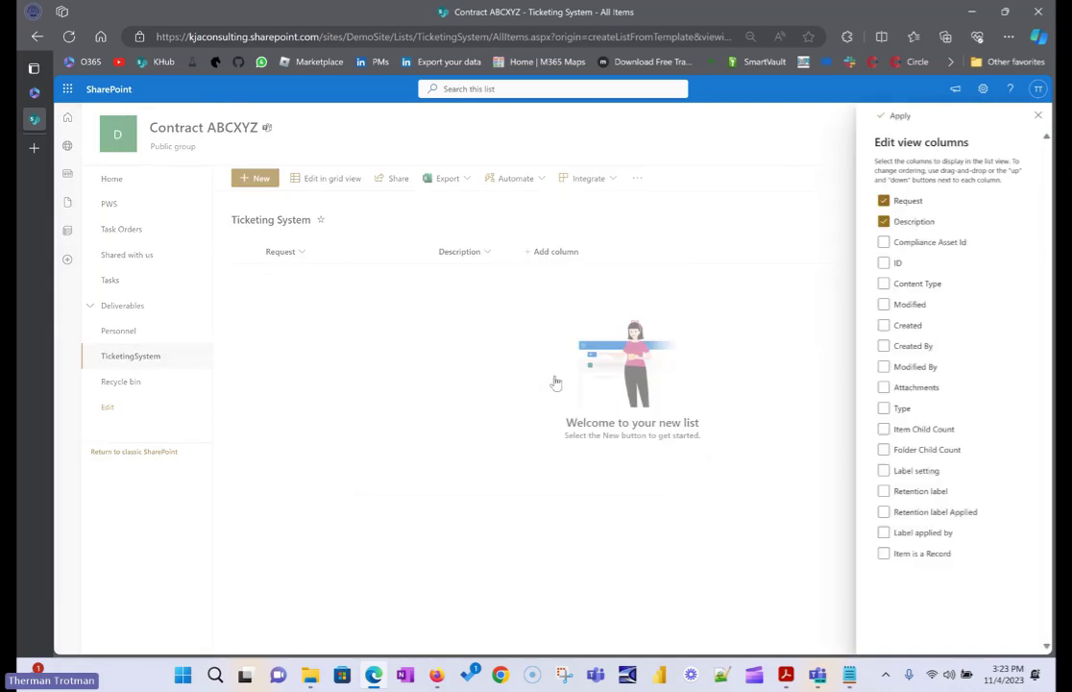
click(883, 325)
click(899, 118)
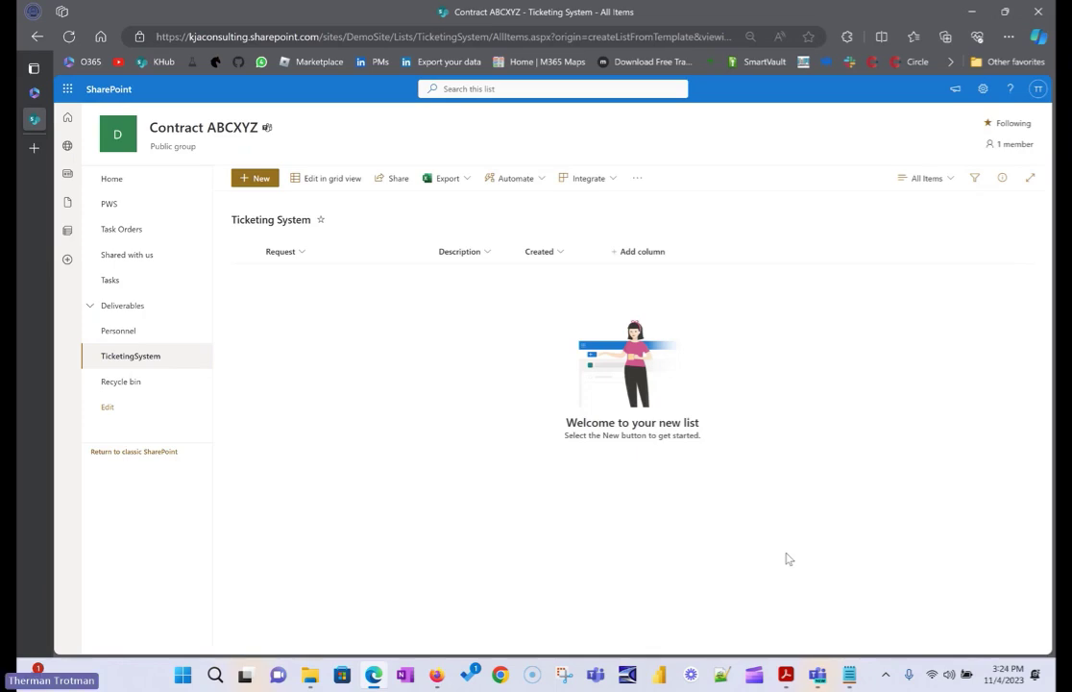
- Set up a new Choice column named "Department" for the list
click(627, 256)
click(680, 309)
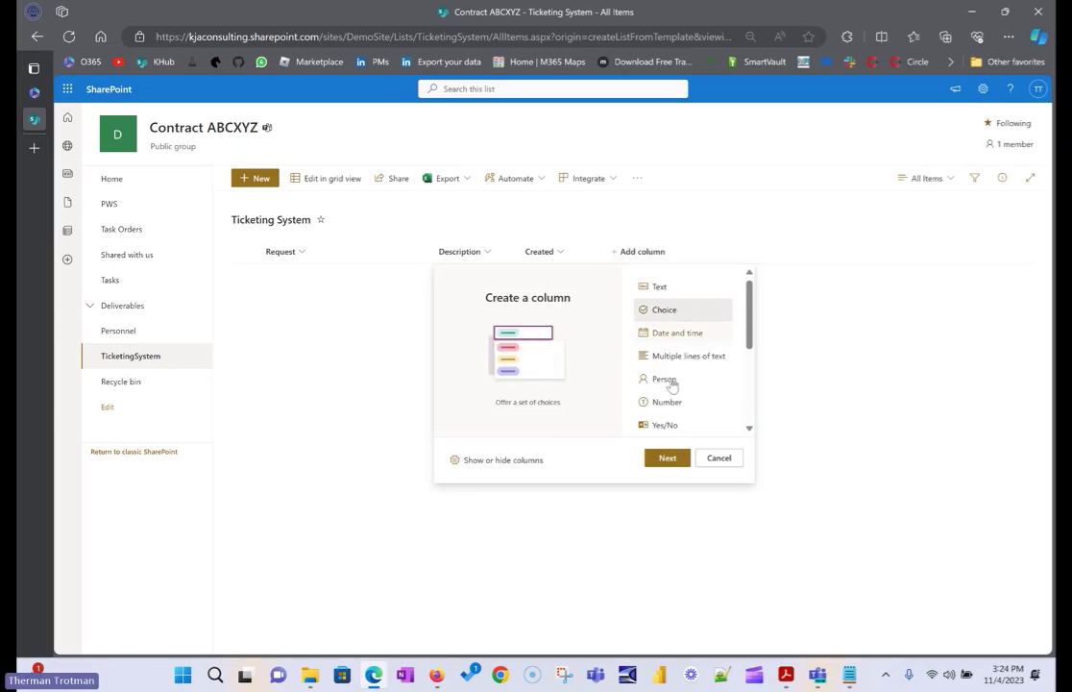
click(665, 457)
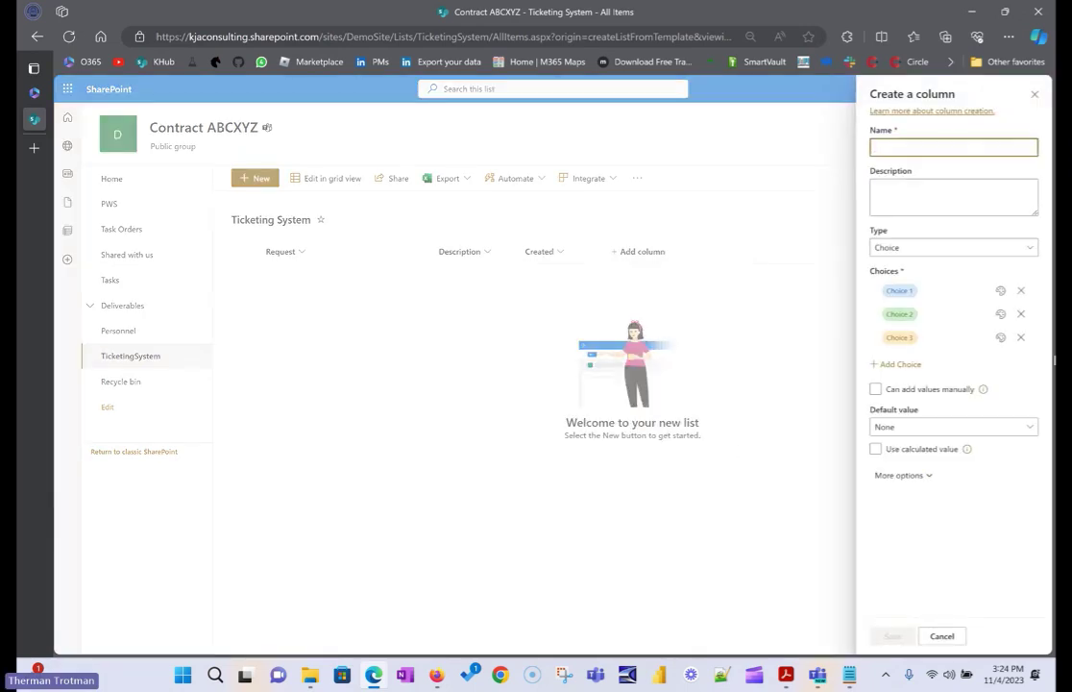
text(Depar)
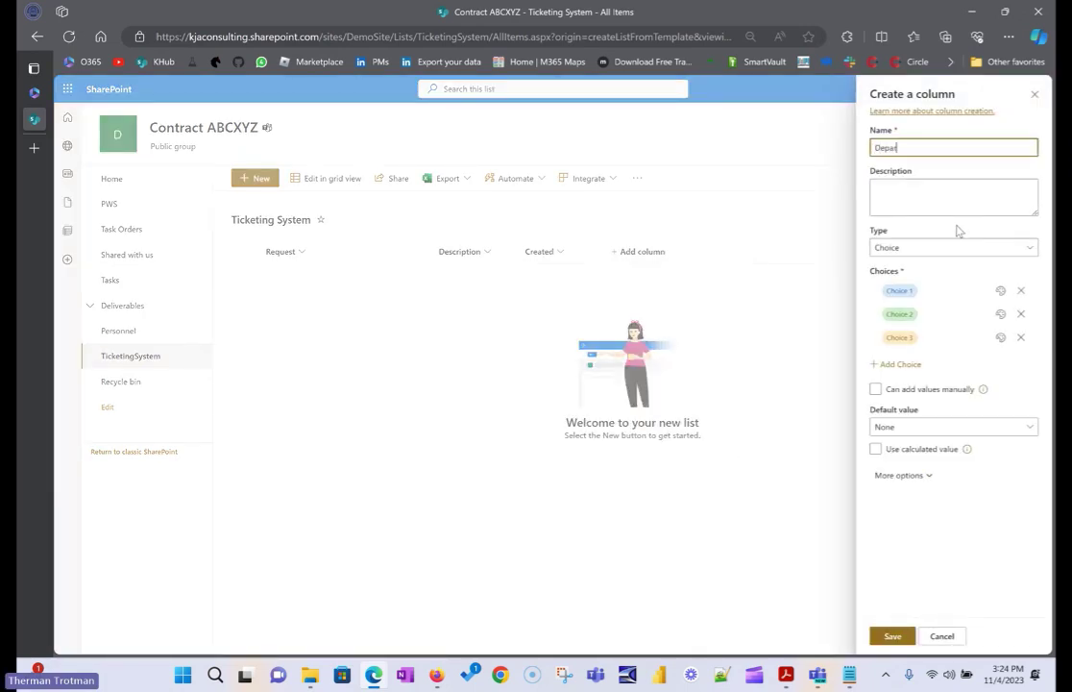
text(tment)
- Give the Department column the choices HR, Finance and Operations, save it, and move the Created column behind it
click(943, 288)
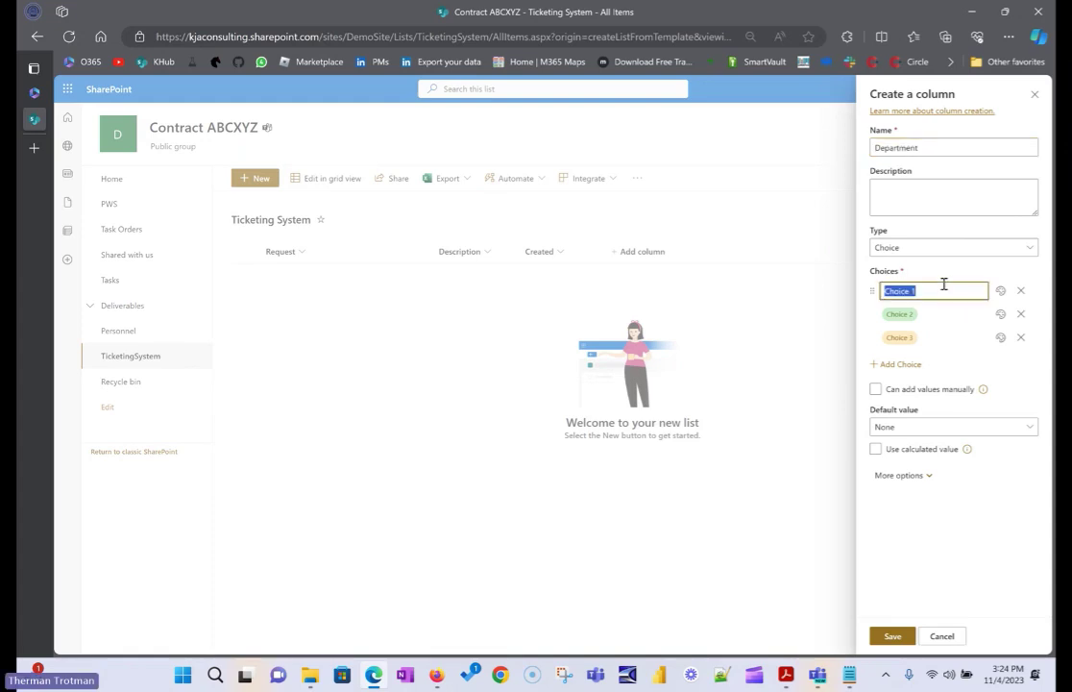
text(HR)
key(Return)
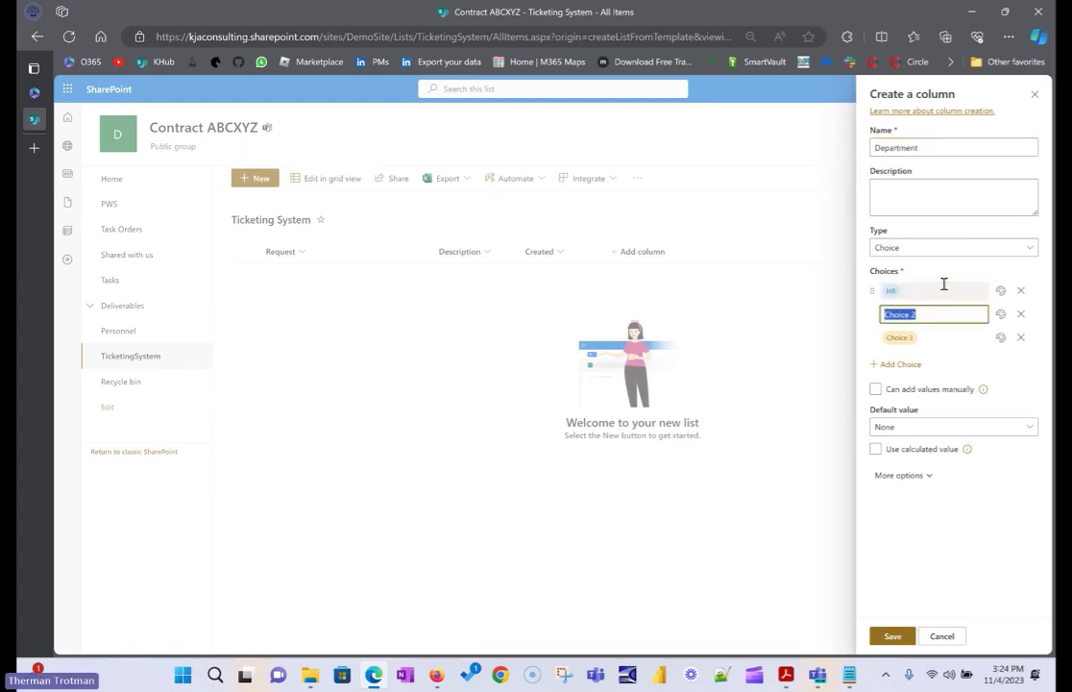
text(Finance)
key(Return)
text(Operations)
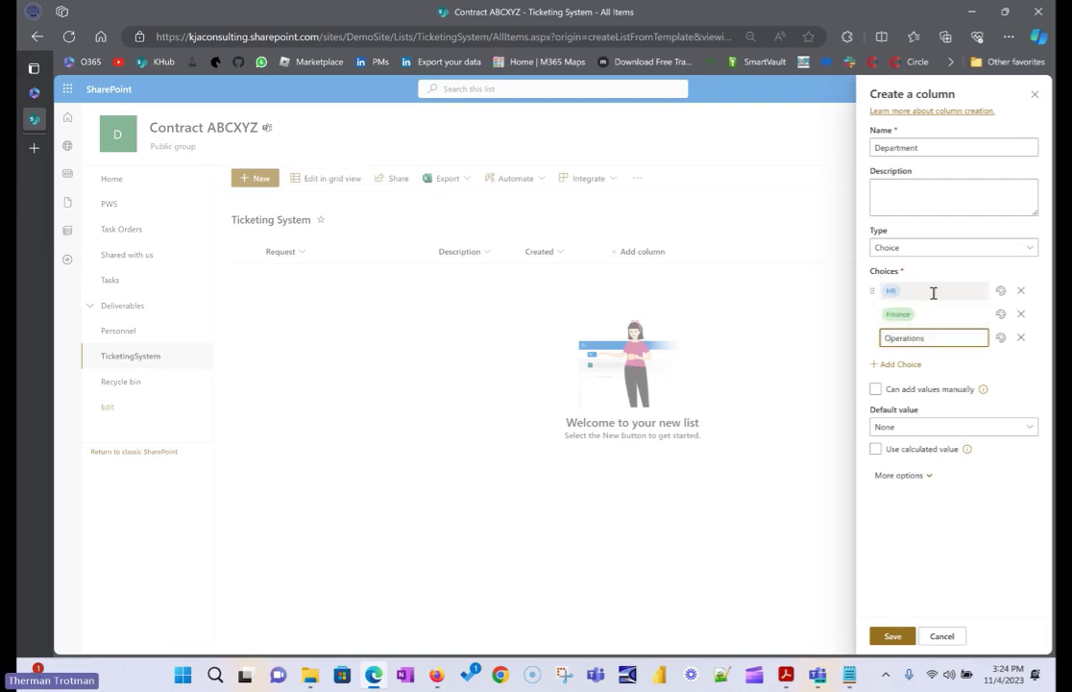
click(895, 636)
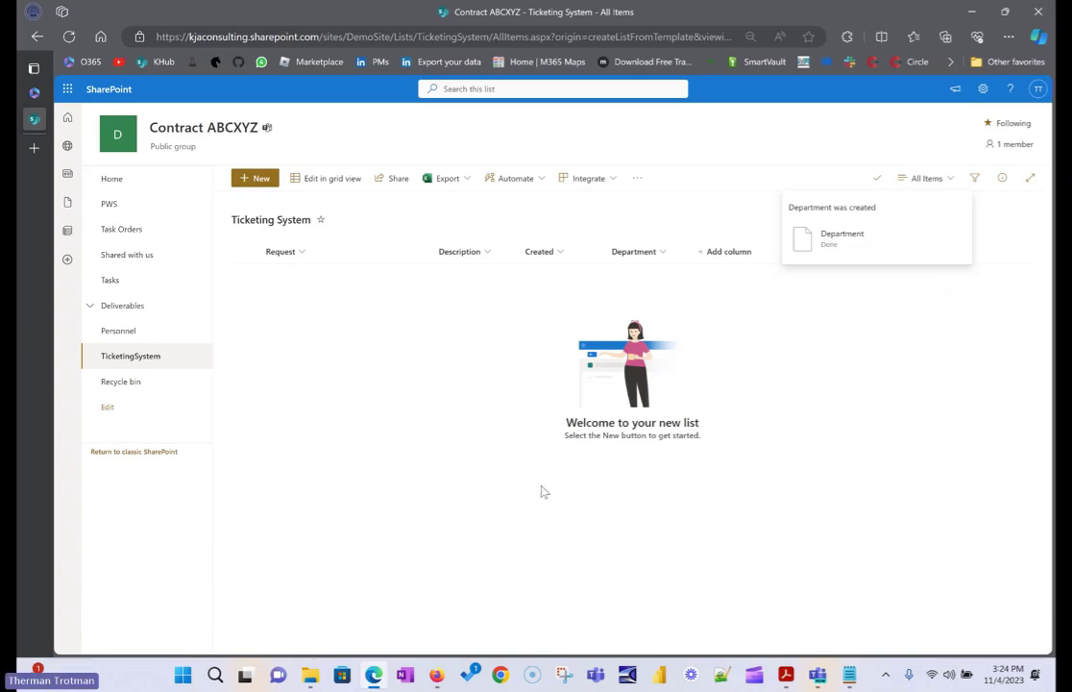
drag(541, 261, 673, 267)
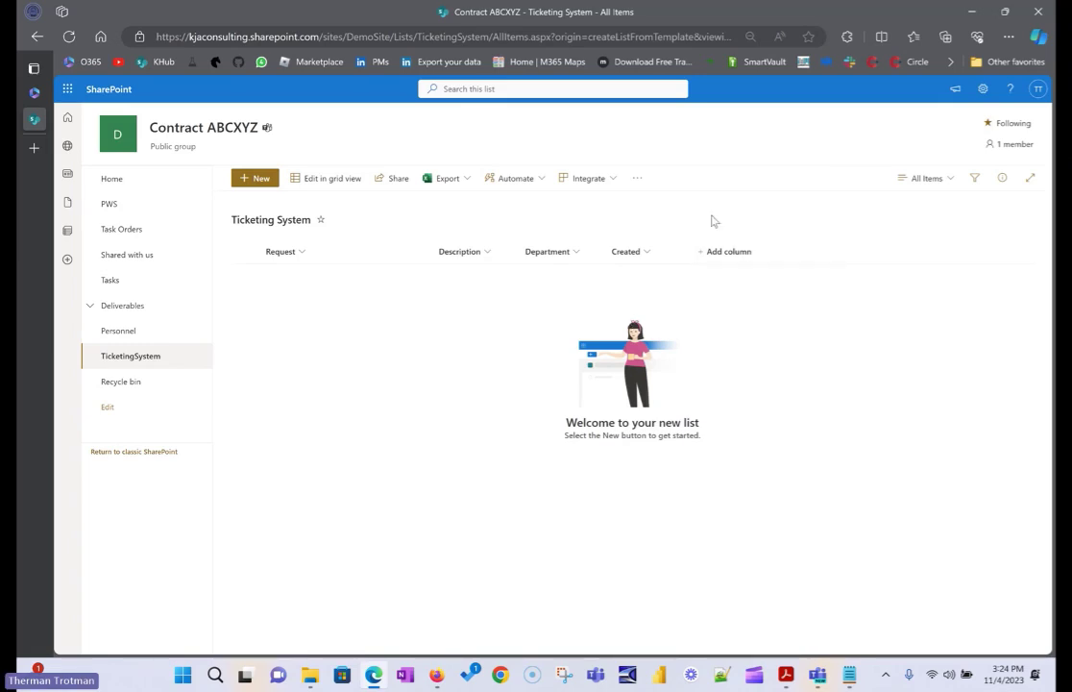
click(727, 251)
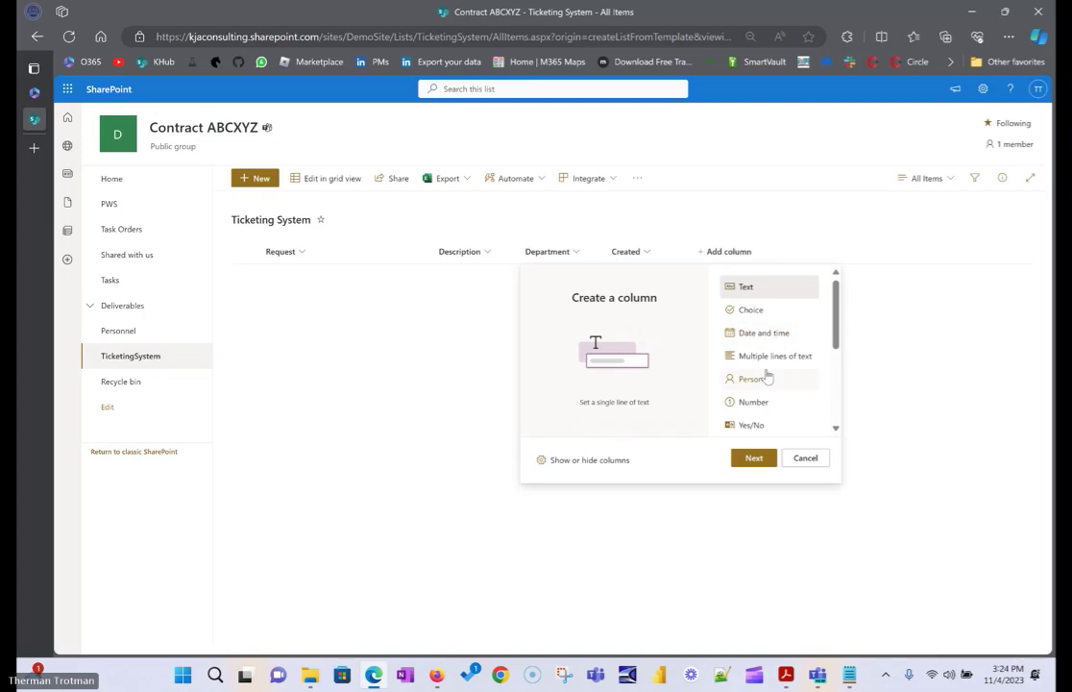
scroll(764, 384, down, 1)
scroll(756, 388, down, 3)
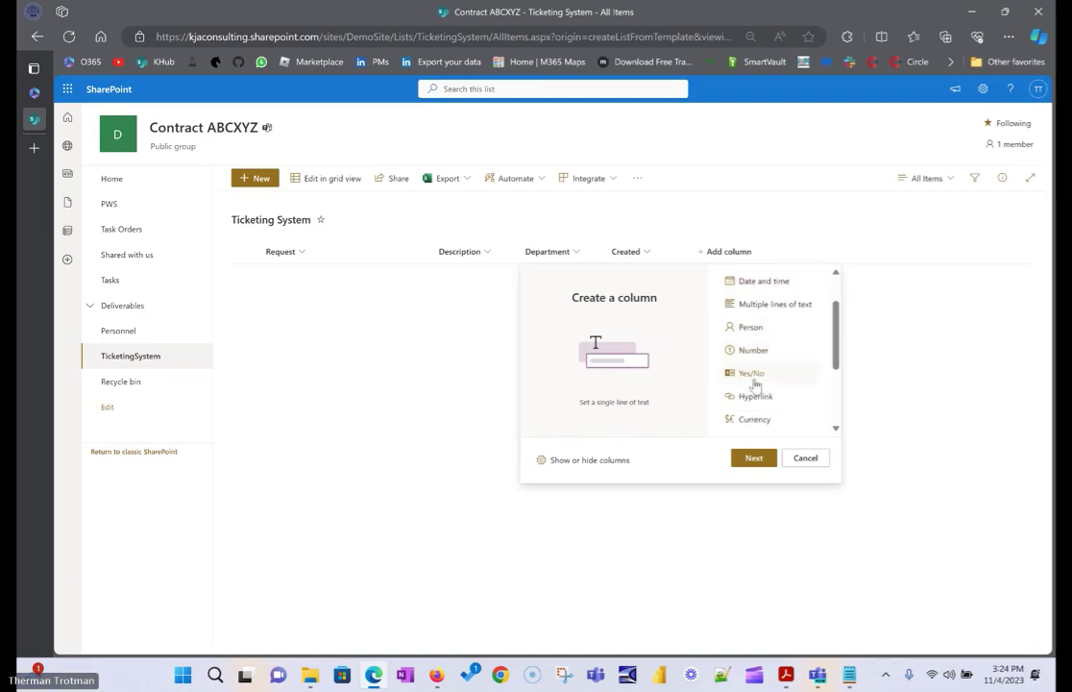
click(805, 458)
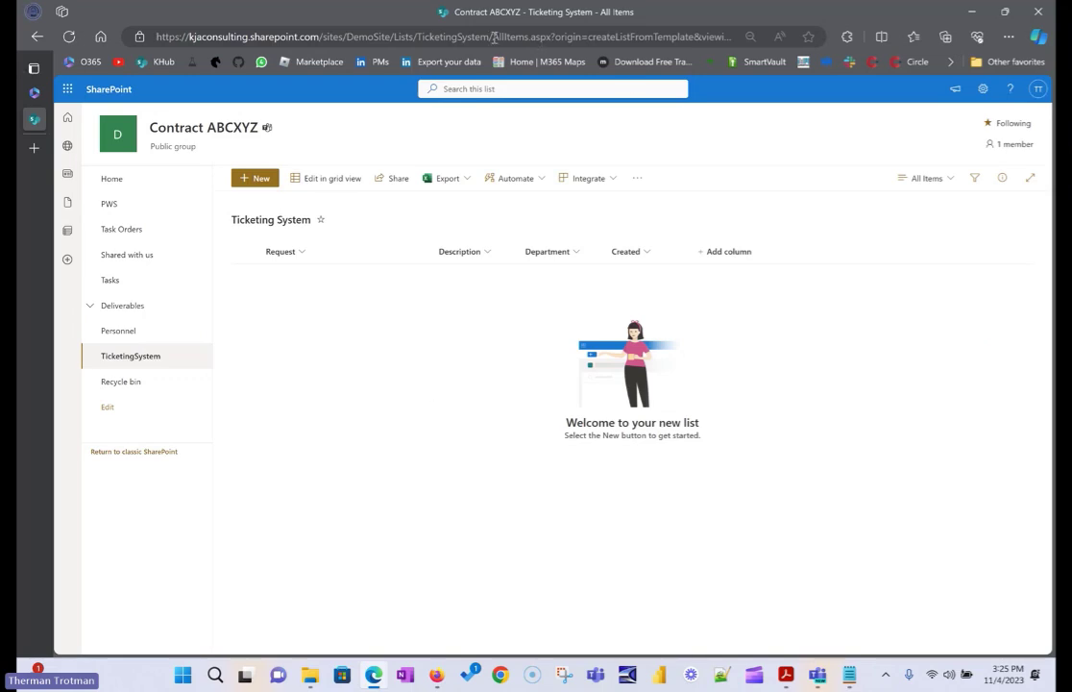
- Shorten the list's web address to end at Lists/TicketingSystem and select the whole address, without loading it
drag(494, 36, 765, 43)
key(BackSpace)
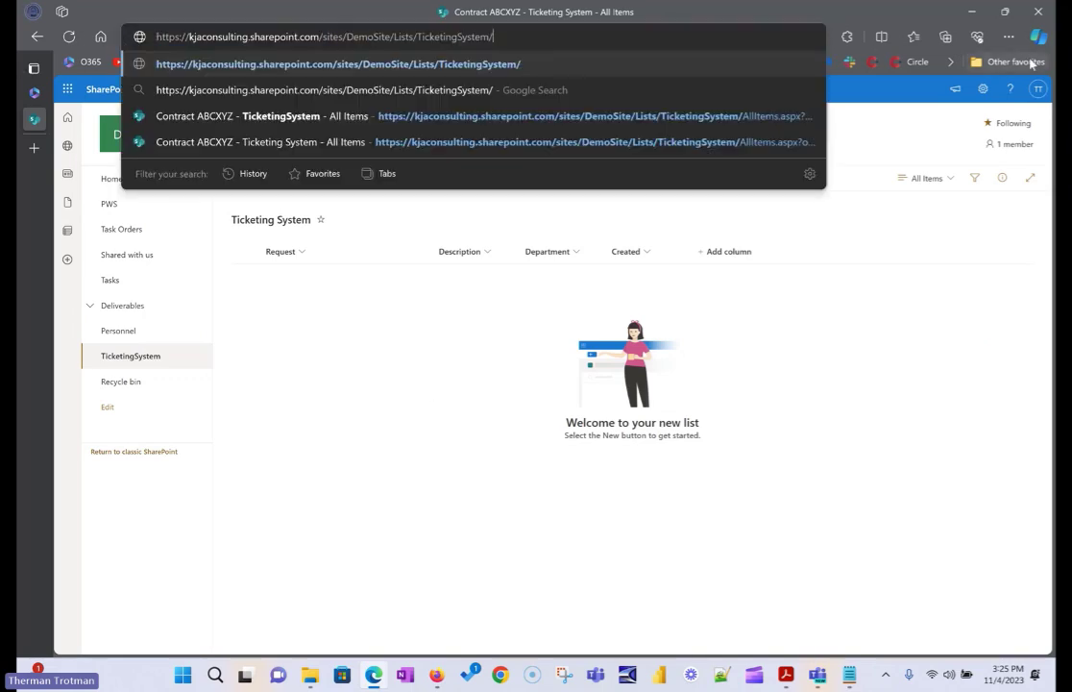
key(BackSpace)
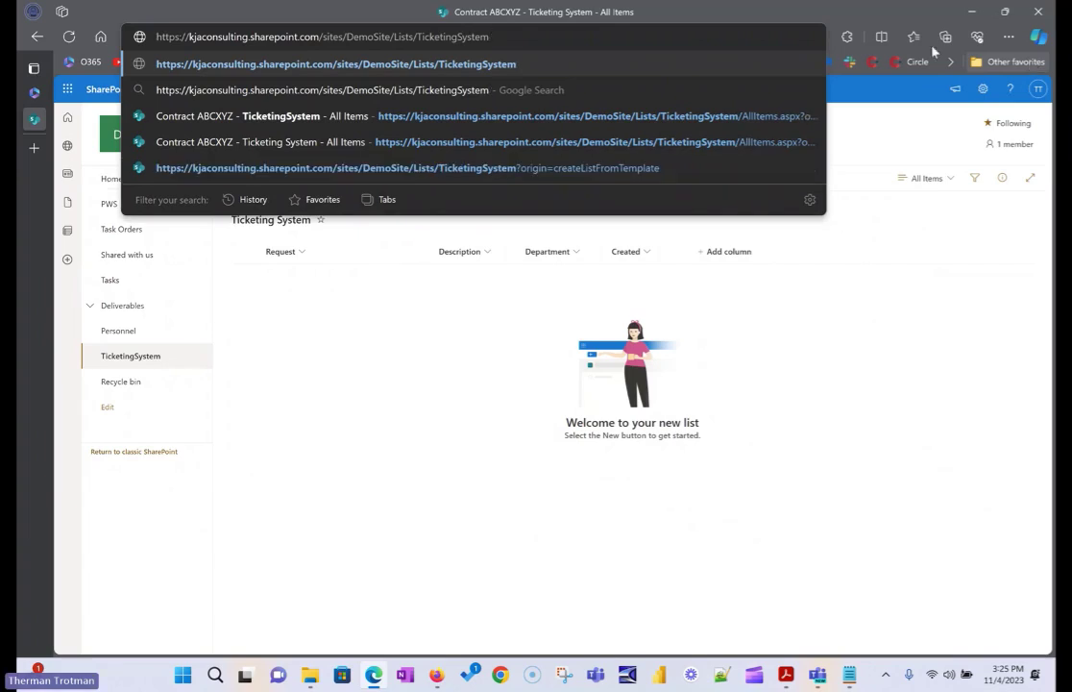
double_click(373, 37)
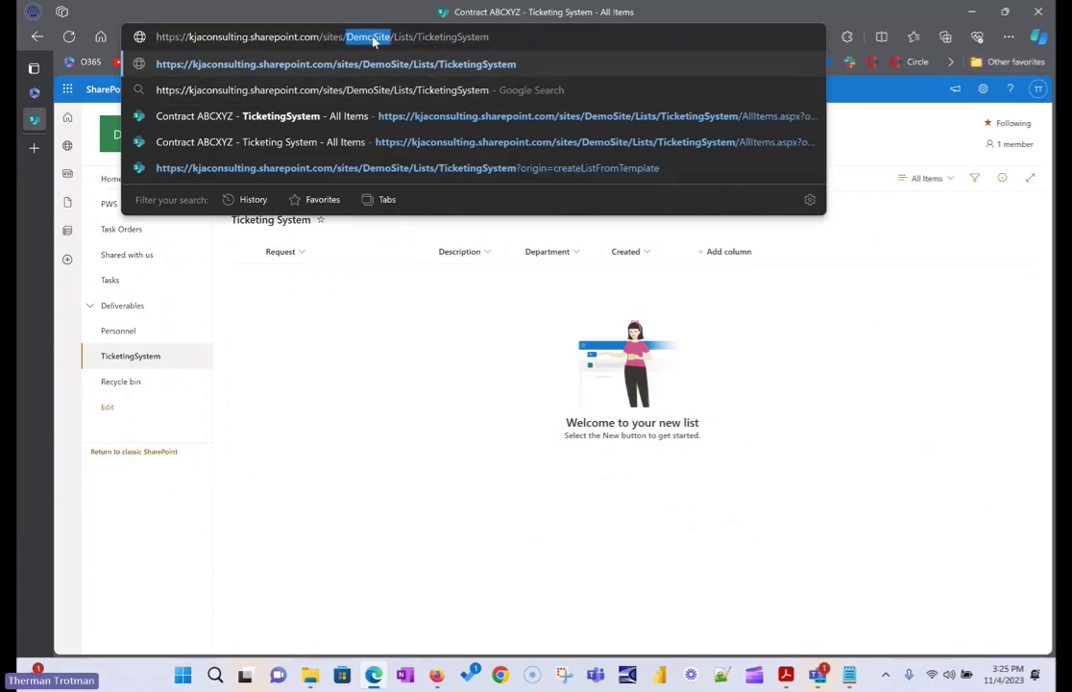
triple_click(374, 38)
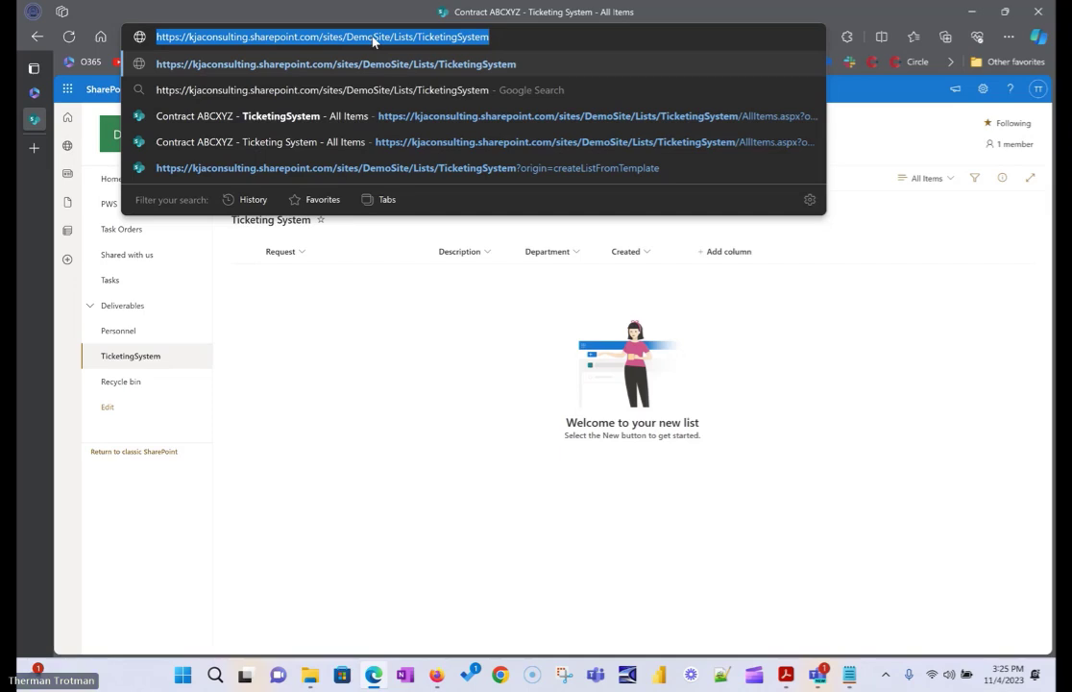
click(464, 470)
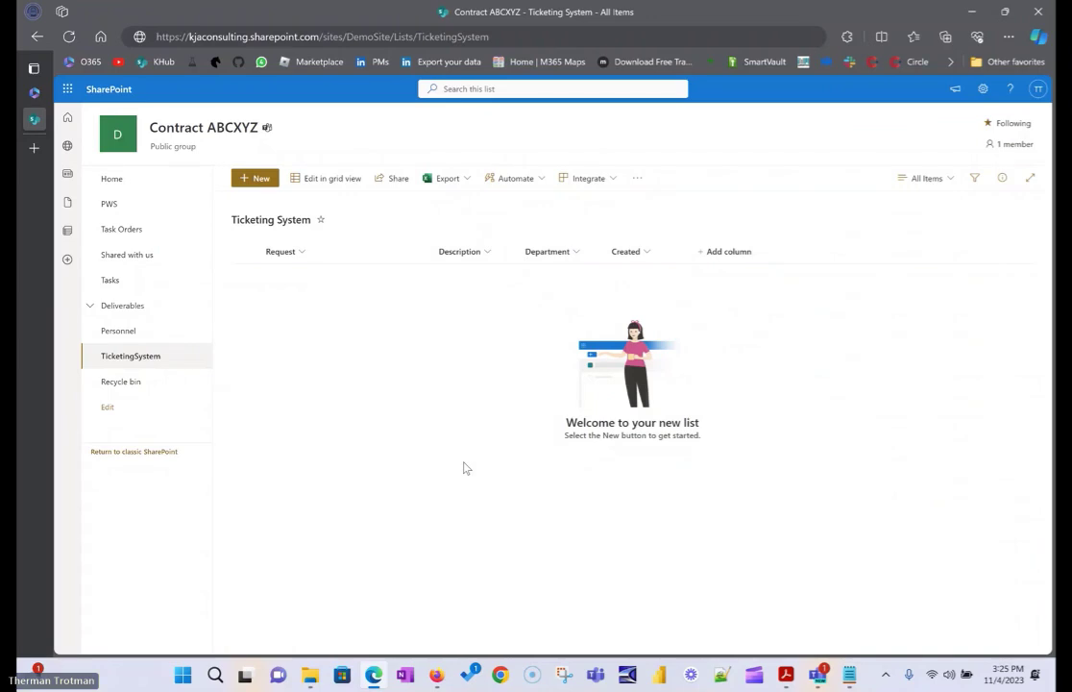
- View the blank new-item form and close it unsaved, and check the empty row's Description, Department and Created cells in grid view before leaving it
click(247, 184)
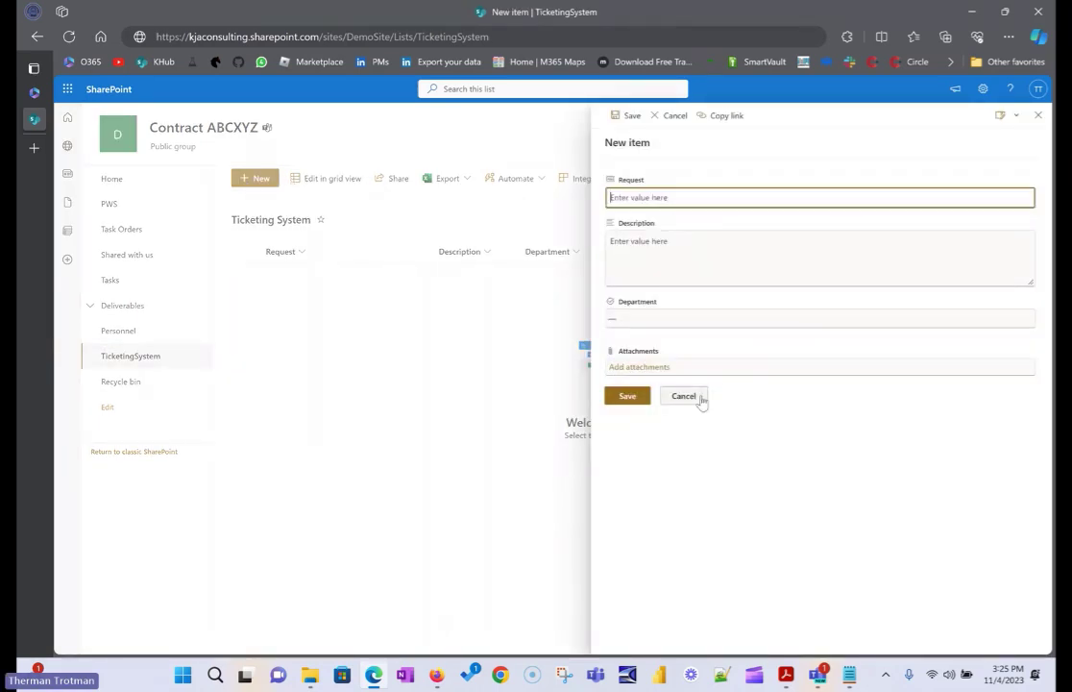
click(698, 397)
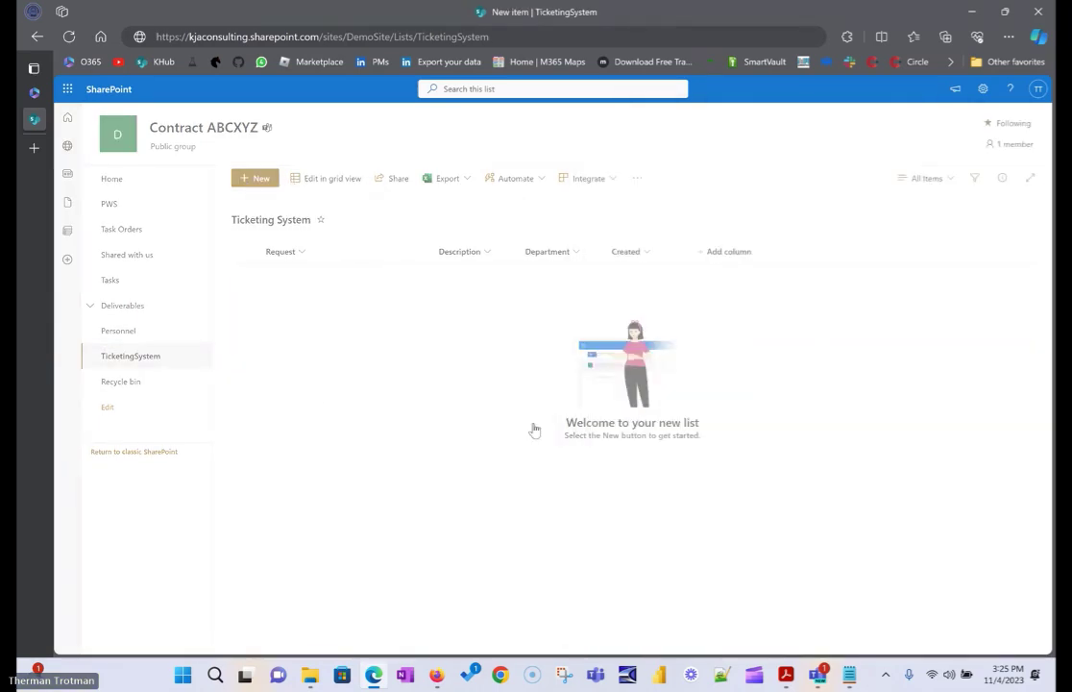
click(313, 179)
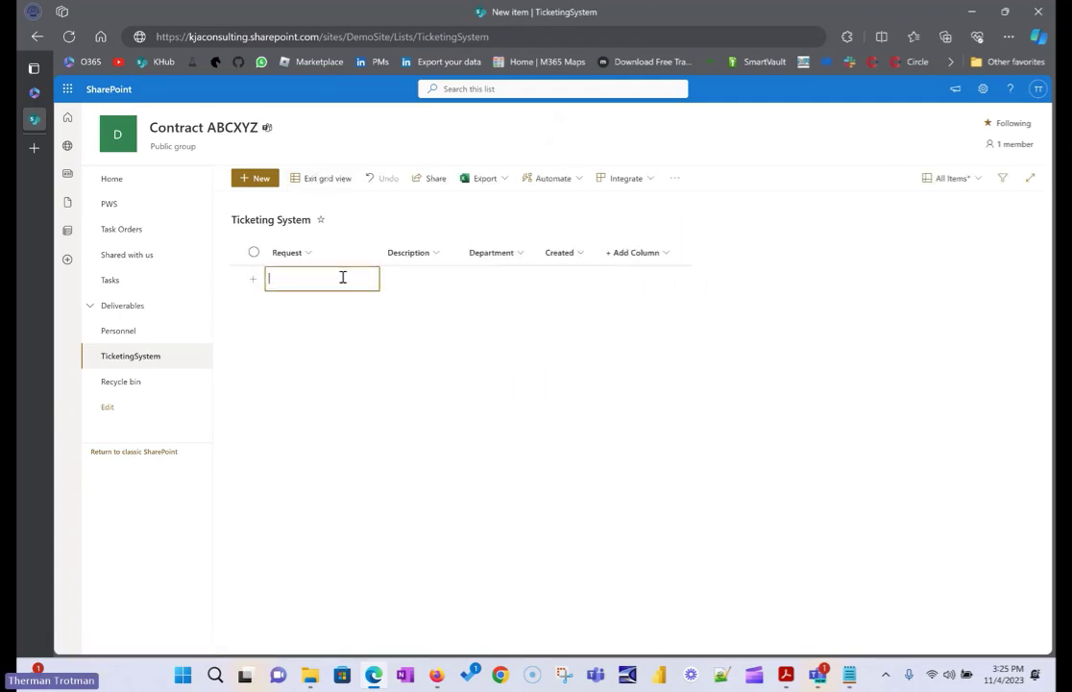
click(420, 279)
click(491, 278)
click(567, 280)
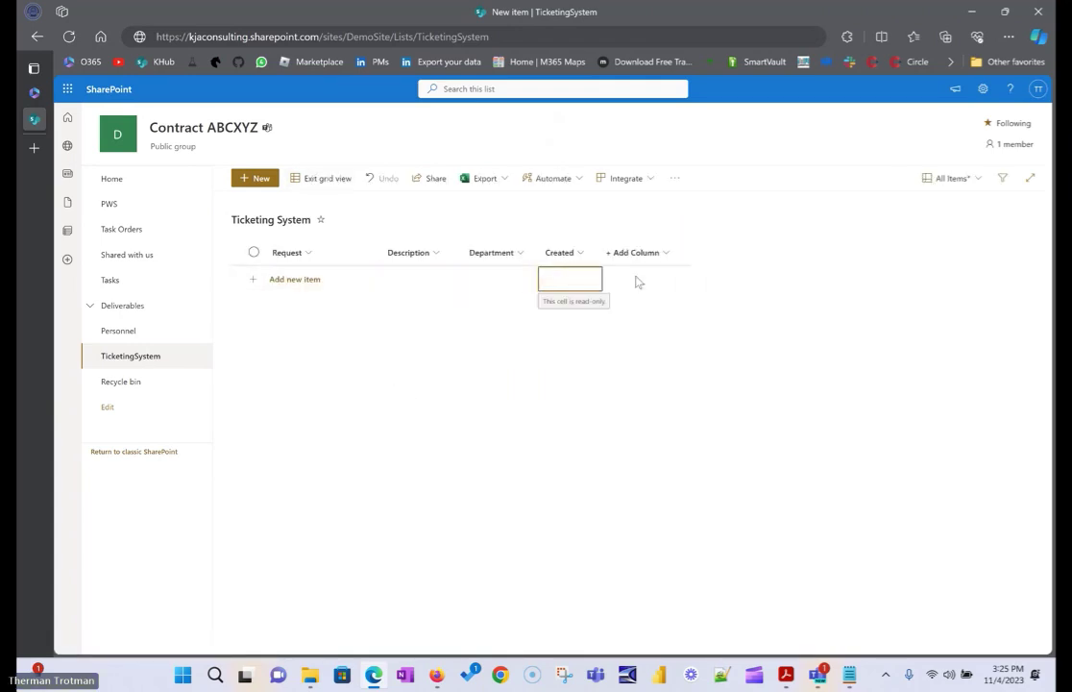
click(317, 180)
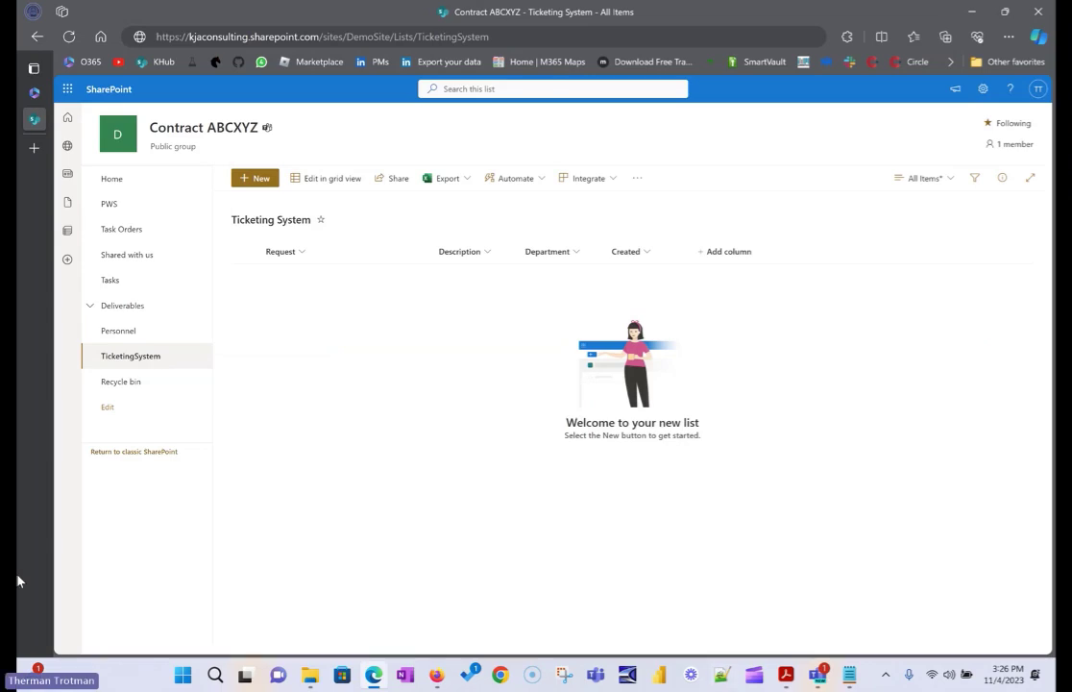
- Switch to the Microsoft Teams meeting window, read the latest messages in the meeting chat and close the chat
mouse_move(815, 680)
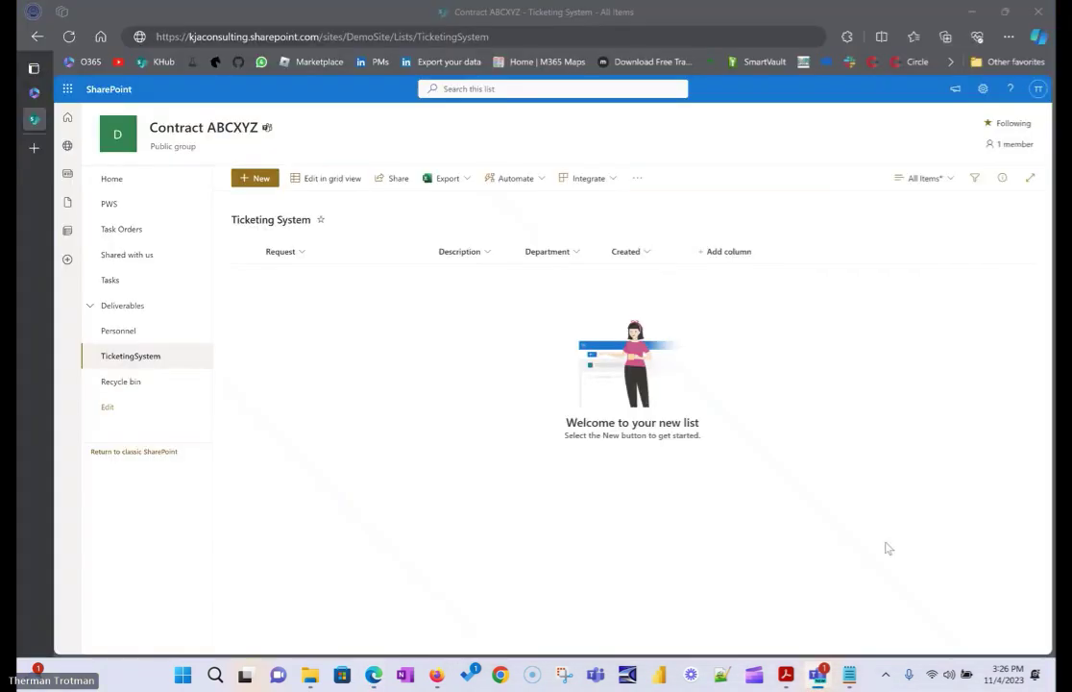
click(778, 613)
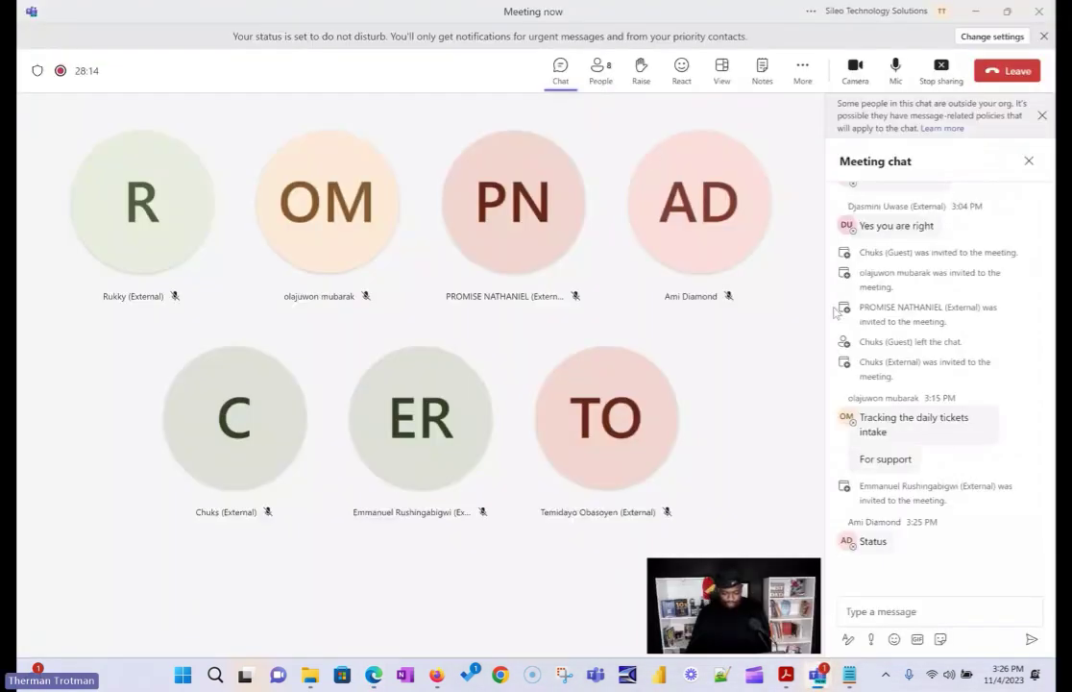
click(1029, 159)
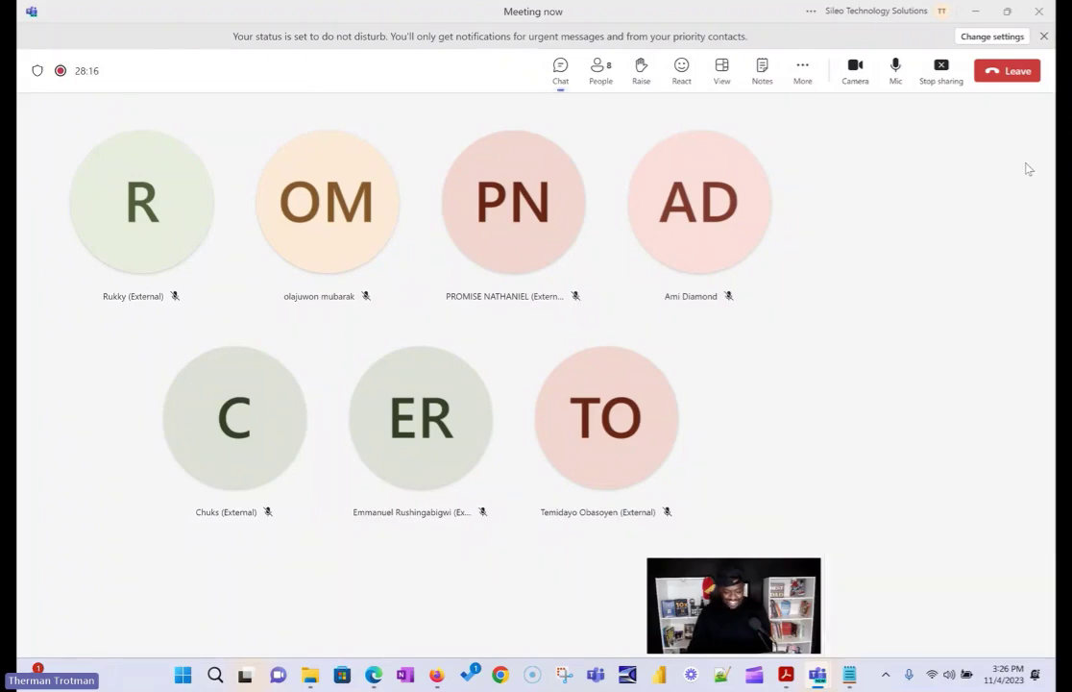